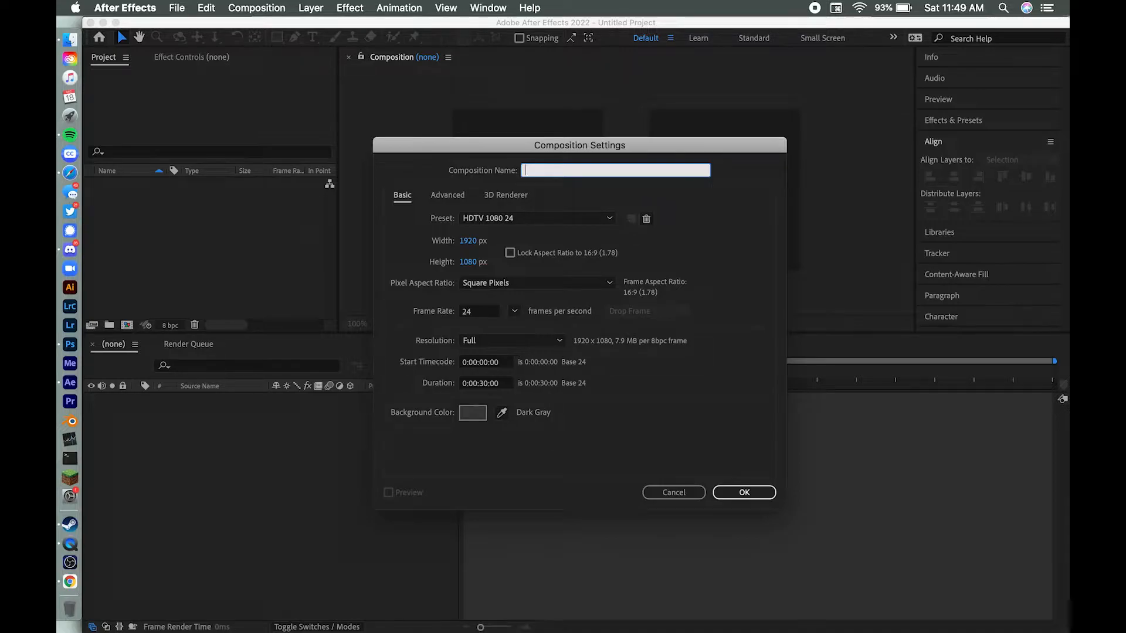
Step: Create a composition named HKJ>BHJLBULIJVLUHJVLHJV with the HDTV 1080 24 preset and a 30-second duration
text(JLBULIJVLUHJVLHJV)
click(748, 491)
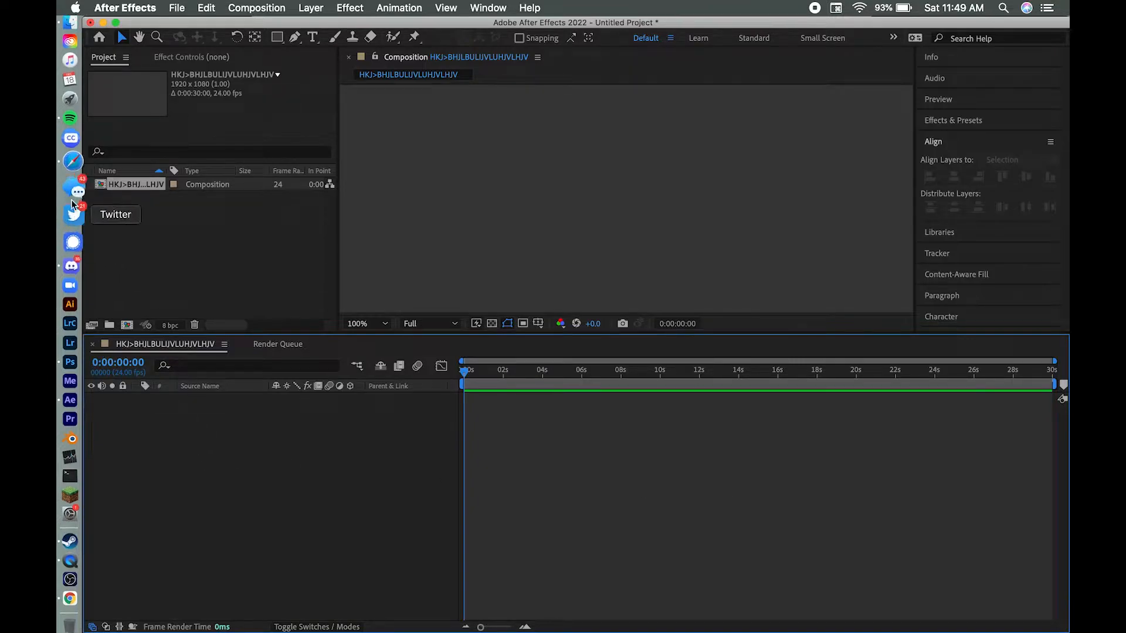
Step: Switch to Photoshop and hide Layer 2, the headscarf, to expose the layers beneath it
click(77, 346)
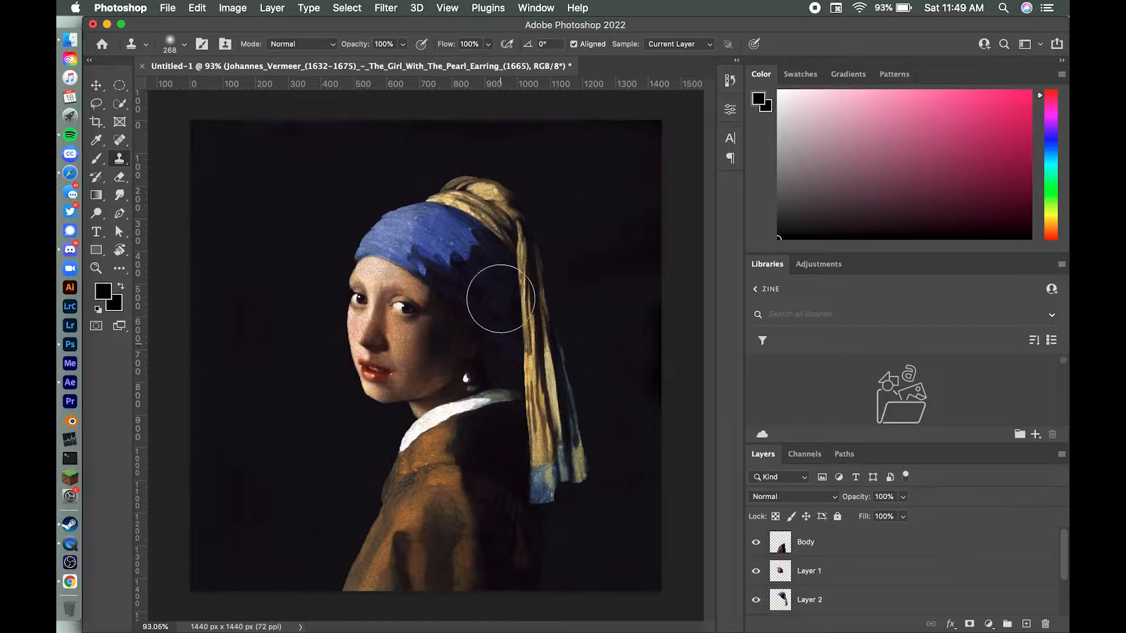
click(96, 86)
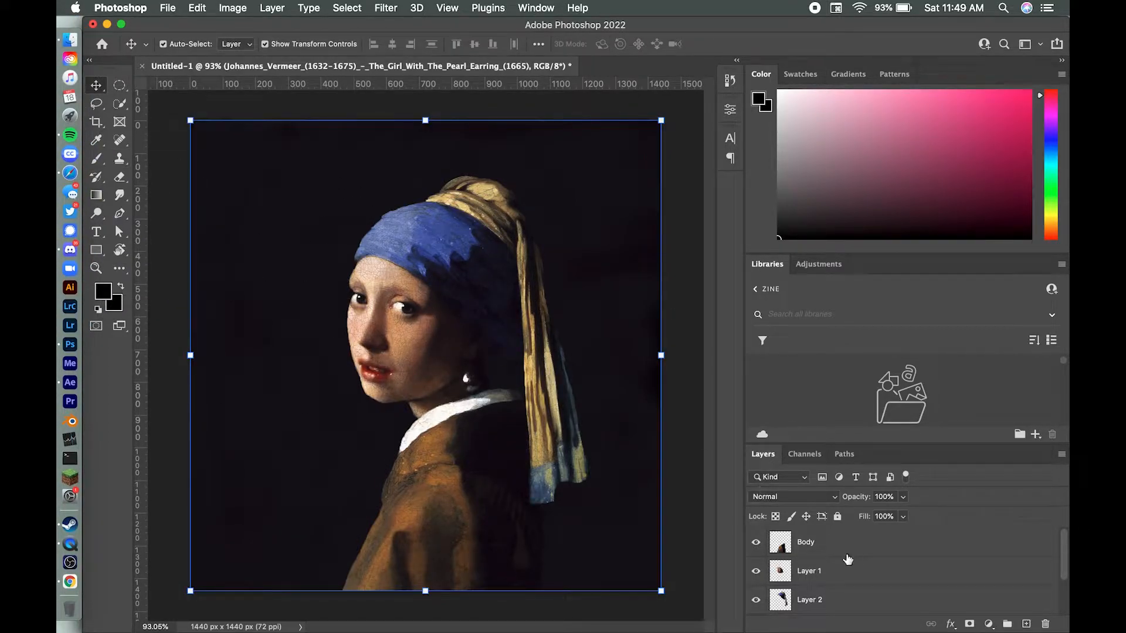
scroll(847, 558, down, 2)
click(756, 571)
click(756, 572)
scroll(779, 579, up, 2)
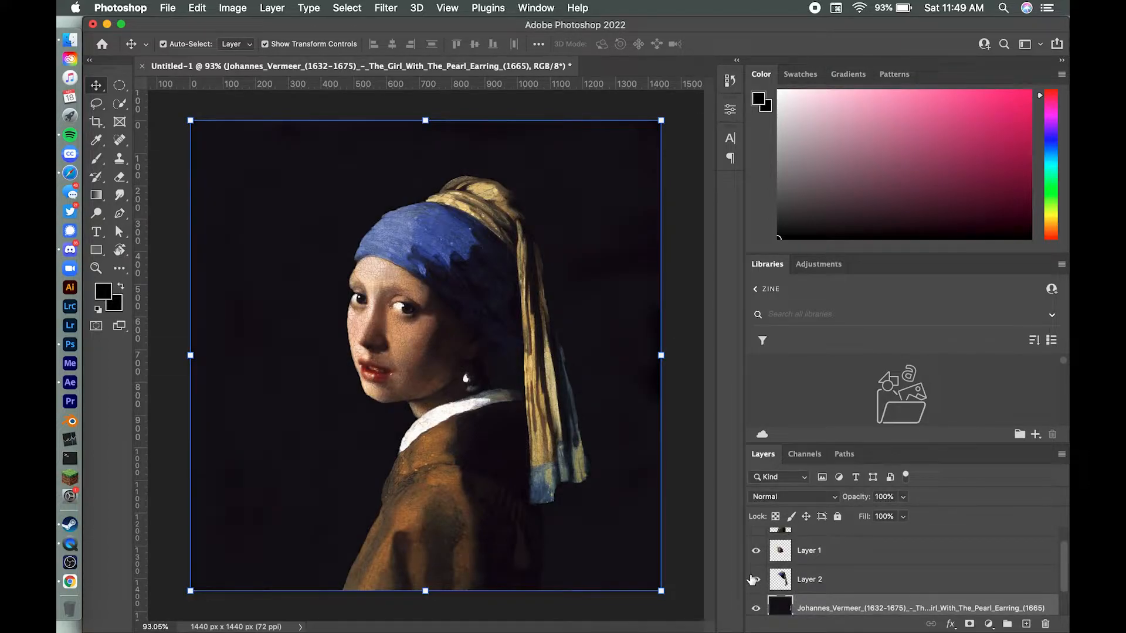
click(753, 580)
click(753, 579)
click(754, 580)
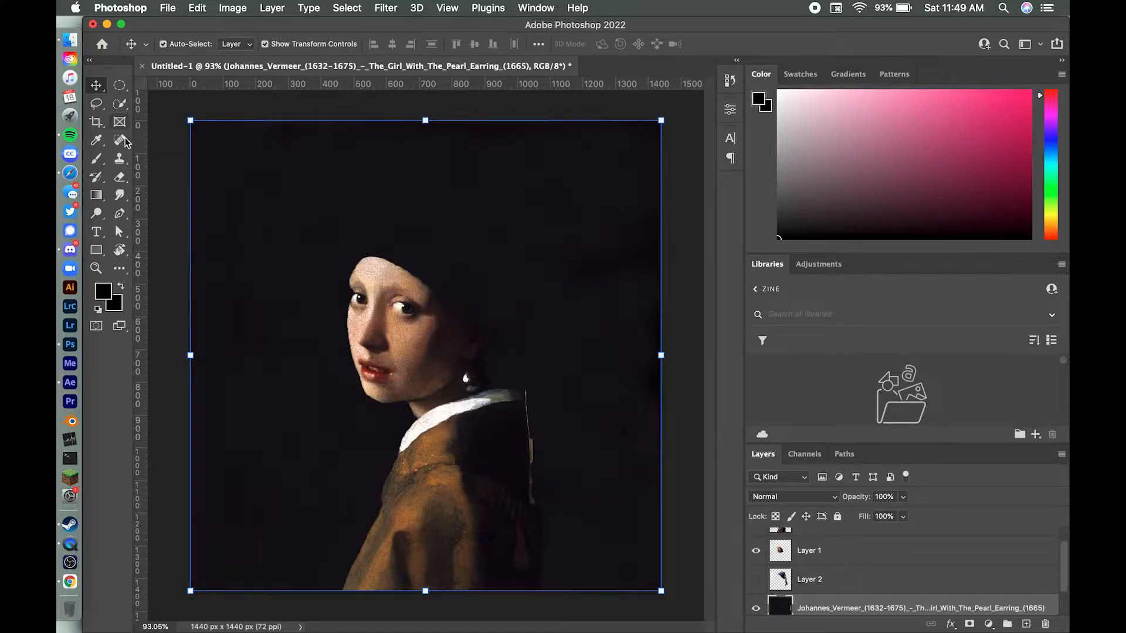
Step: Try to cover the leftover scarf edge beside the shoulder on the background painting layer with a 52 px Clone Stamp brush
click(122, 158)
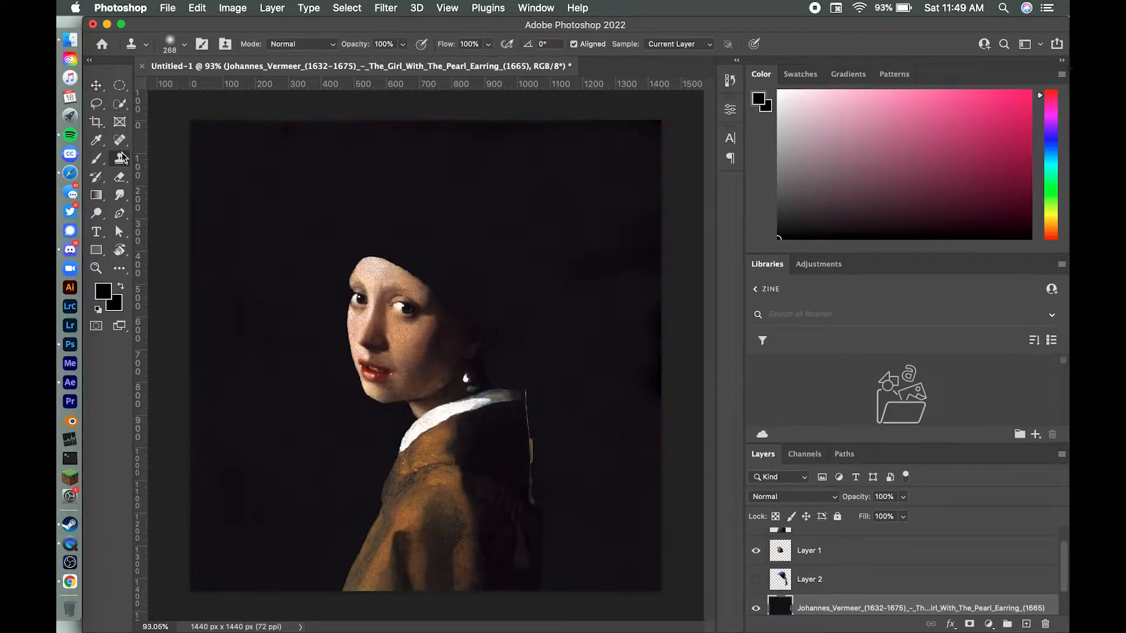
alt+click(610, 405)
scroll(560, 461, up, 5)
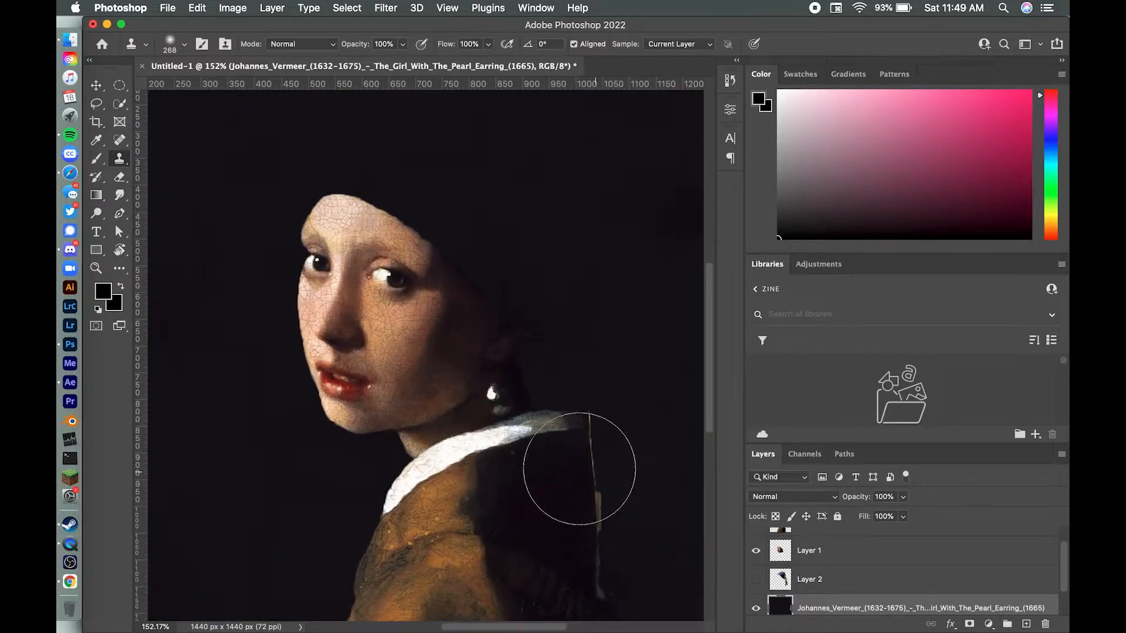
scroll(594, 470, right, 5)
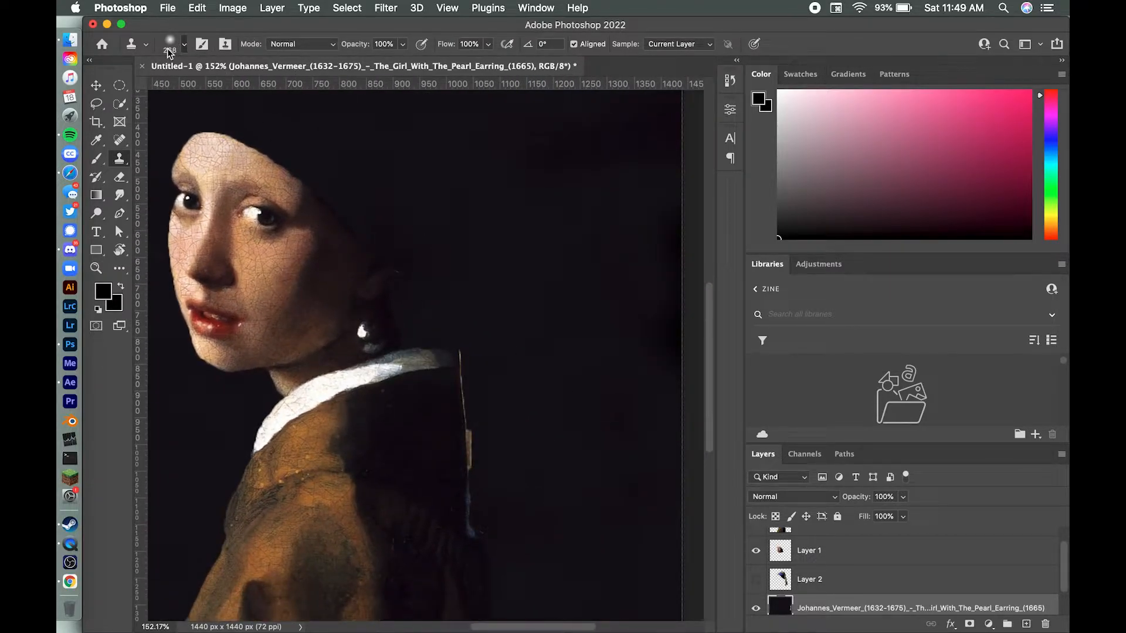
click(170, 47)
drag(229, 86, 184, 85)
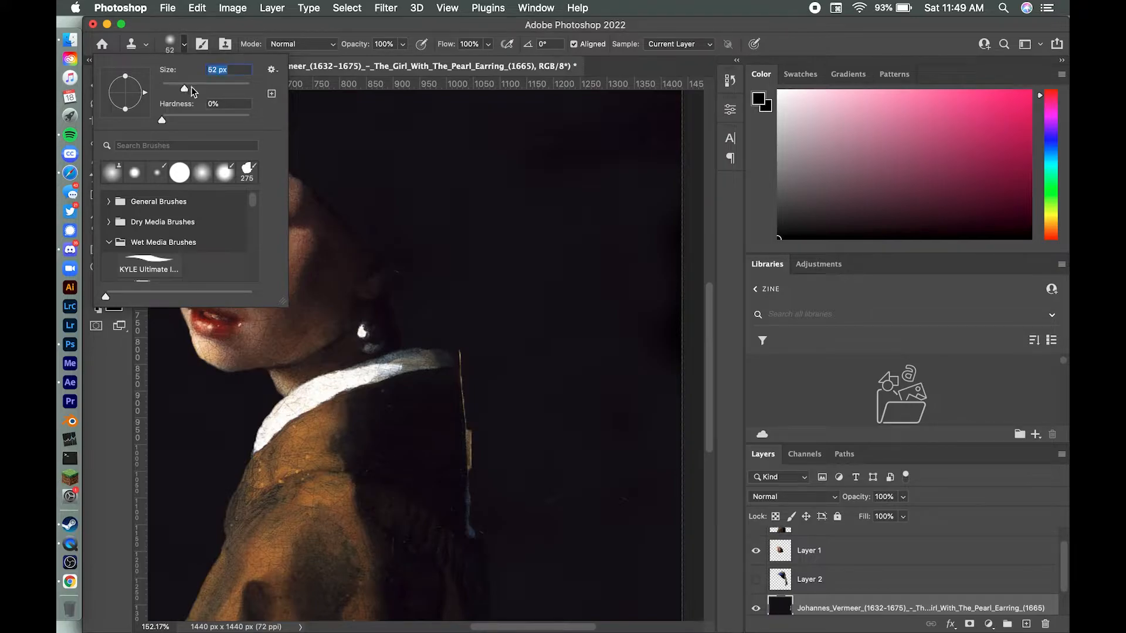
click(570, 399)
mouse_move(485, 415)
mouse_down()
mouse_move(470, 407)
mouse_move(477, 442)
mouse_move(500, 456)
mouse_up()
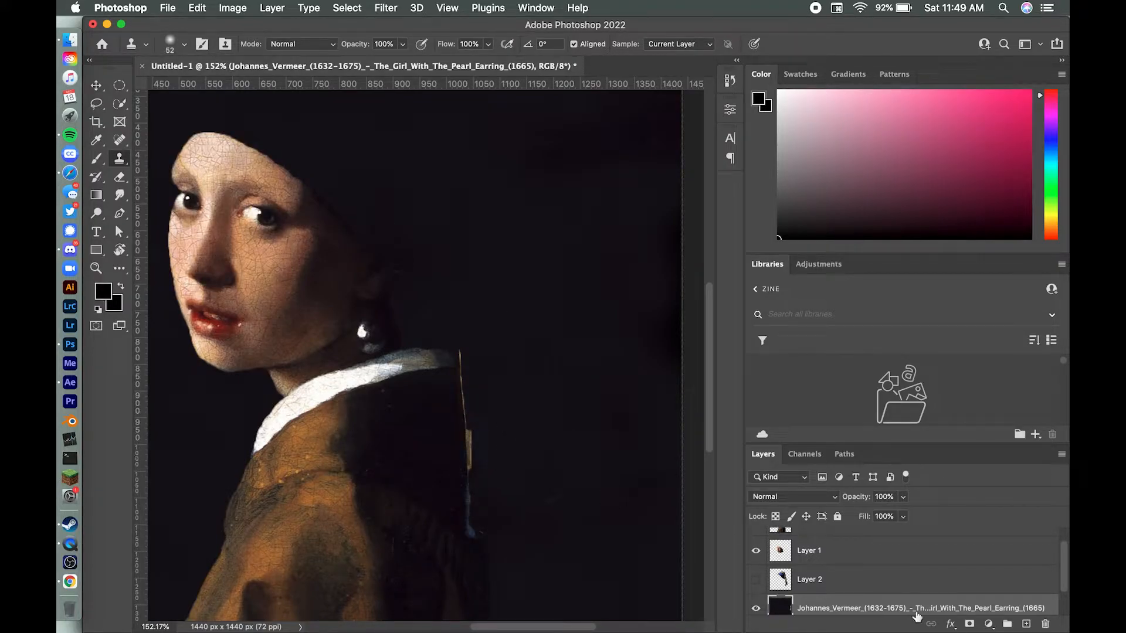
Step: Erase the leftover scarf edge along the back of the shoulder on the Body layer
scroll(833, 581, up, 1)
click(812, 548)
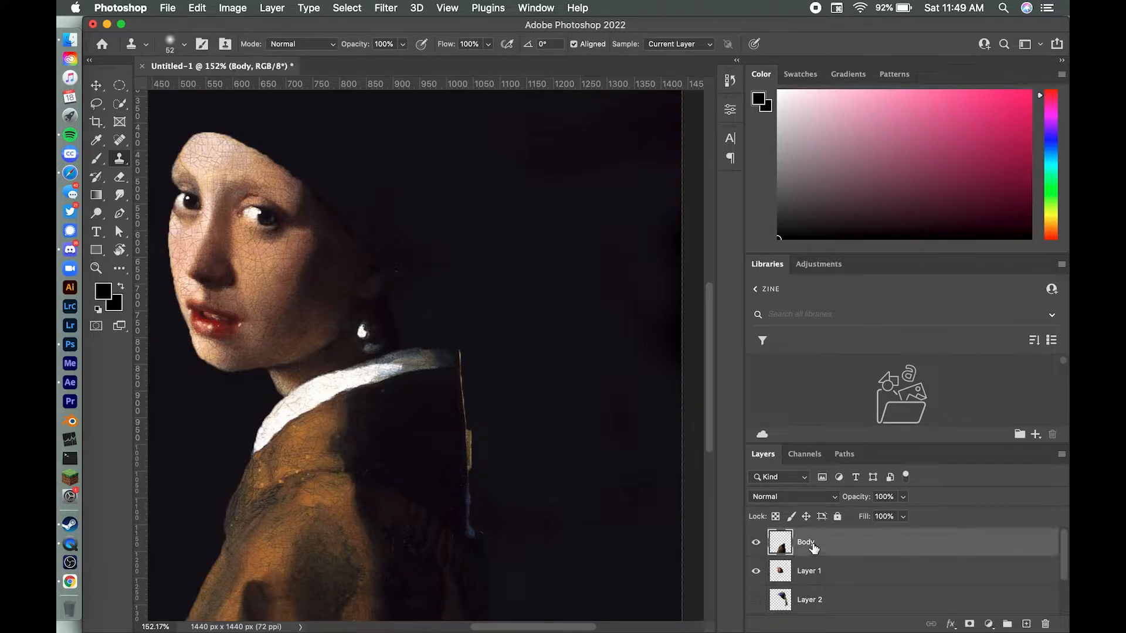
key(e)
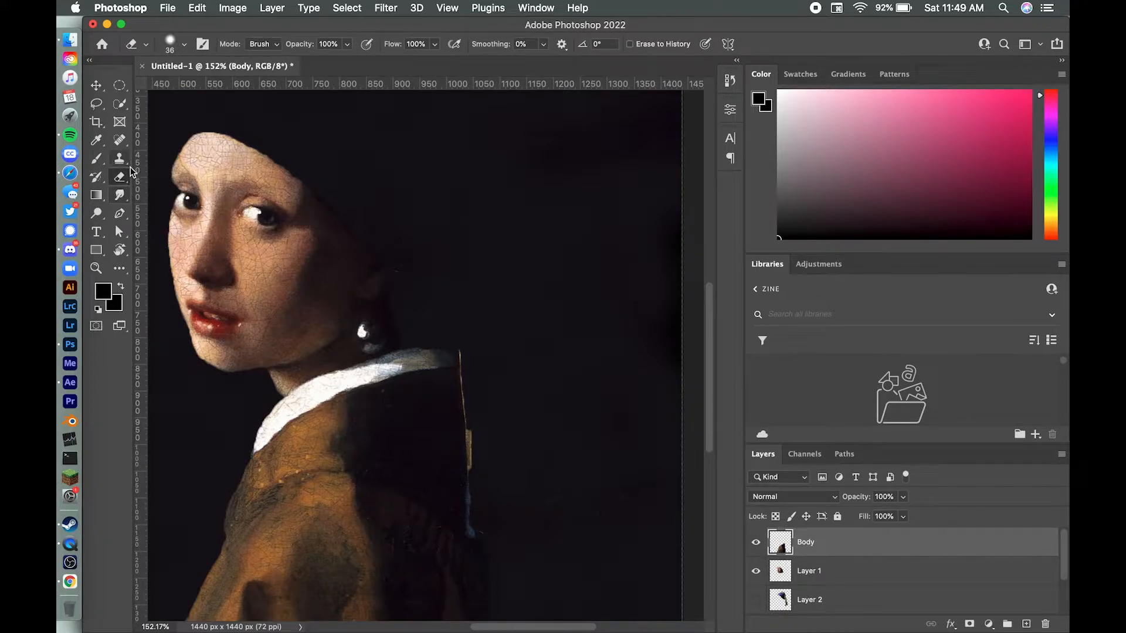
mouse_move(475, 434)
mouse_down()
mouse_move(477, 542)
mouse_move(466, 351)
mouse_up()
Step: Show Layer 2 again and clone yellow fabric texture over the inner edge of the scarf's hanging tail near its lower end
click(756, 599)
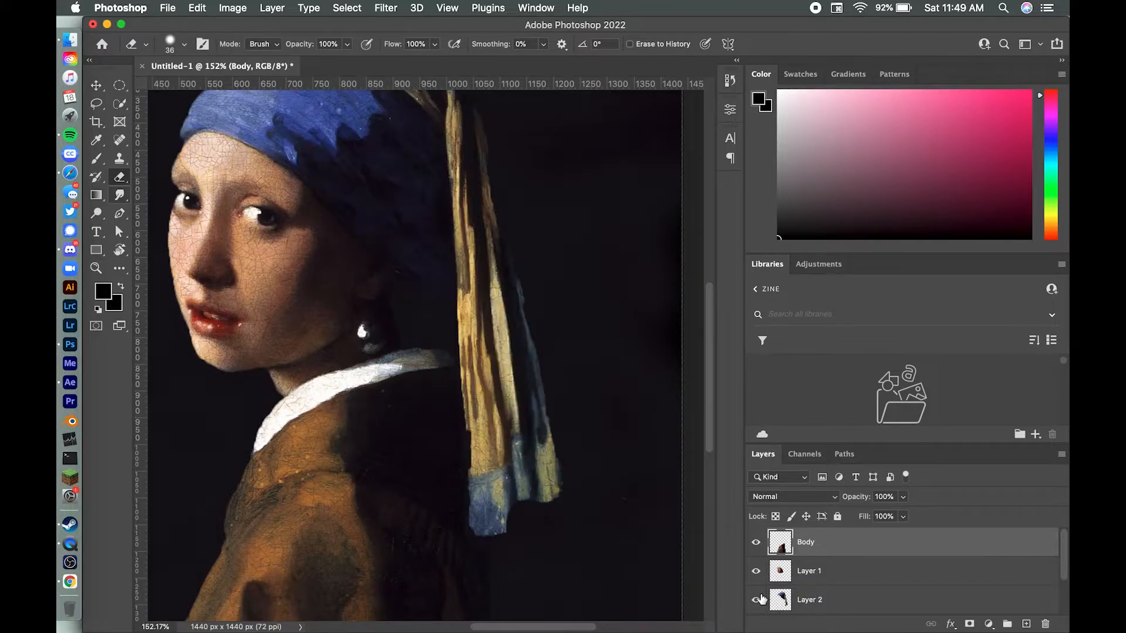
click(804, 596)
click(120, 159)
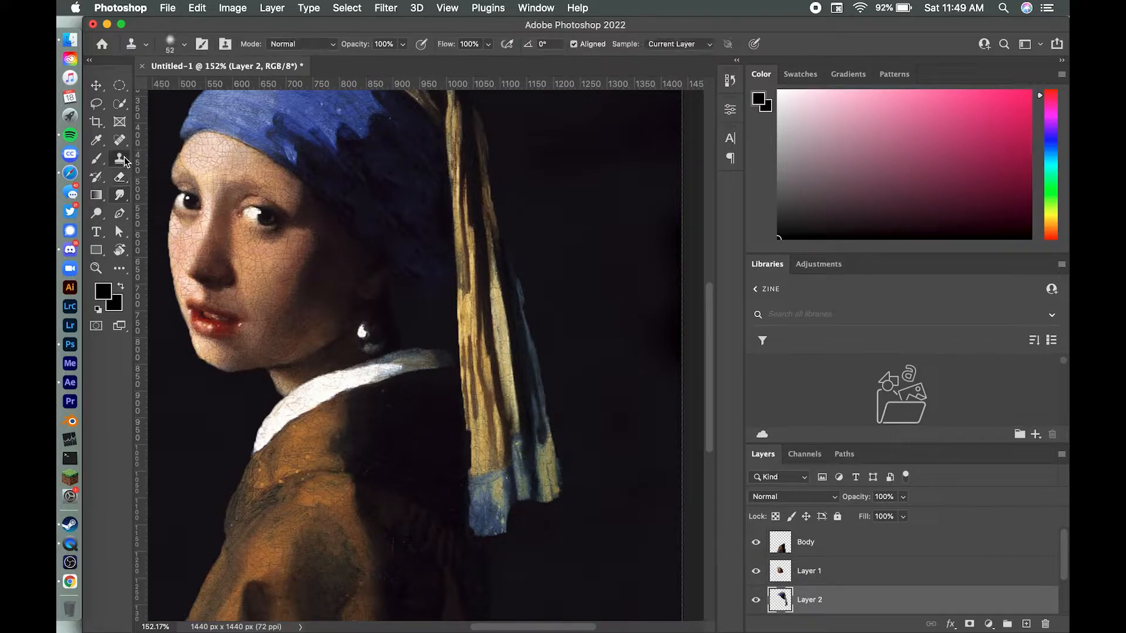
alt+click(498, 409)
click(467, 436)
drag(469, 435, 474, 468)
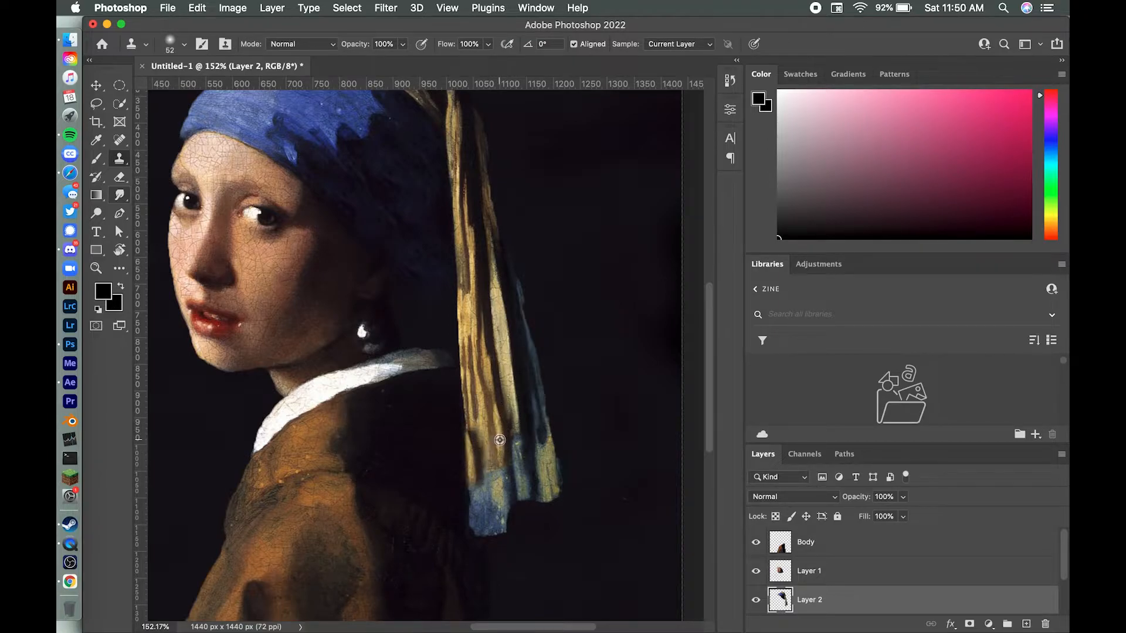
drag(472, 443, 479, 474)
scroll(536, 495, down, 5)
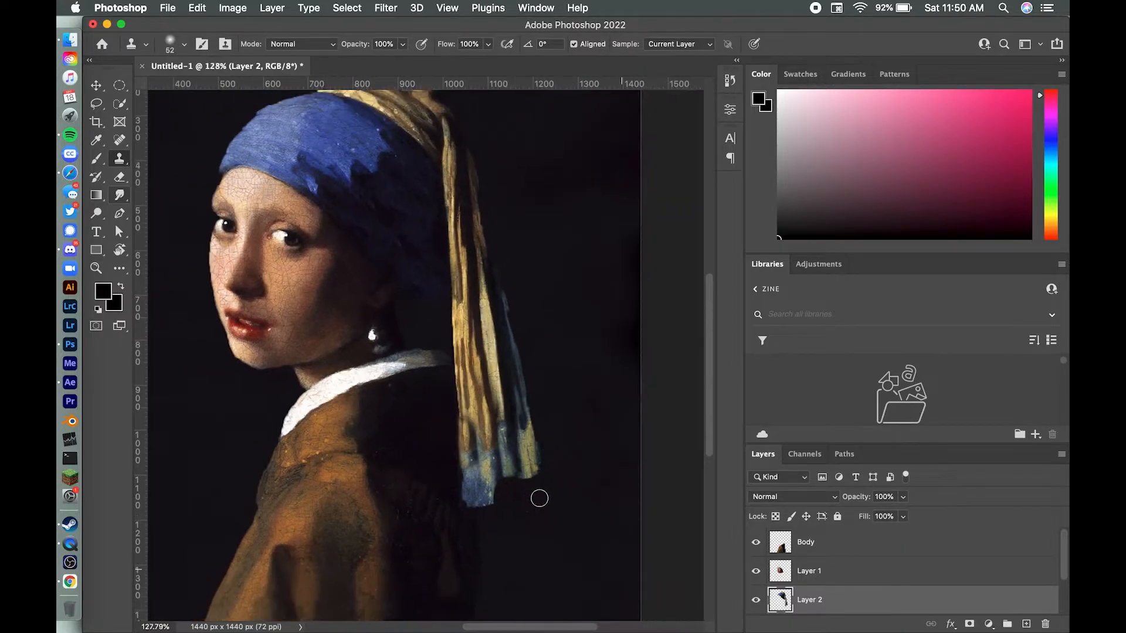
Step: Hide Layer 1 and the Body layer so the headscarf on Layer 2 stands alone against the background
click(755, 571)
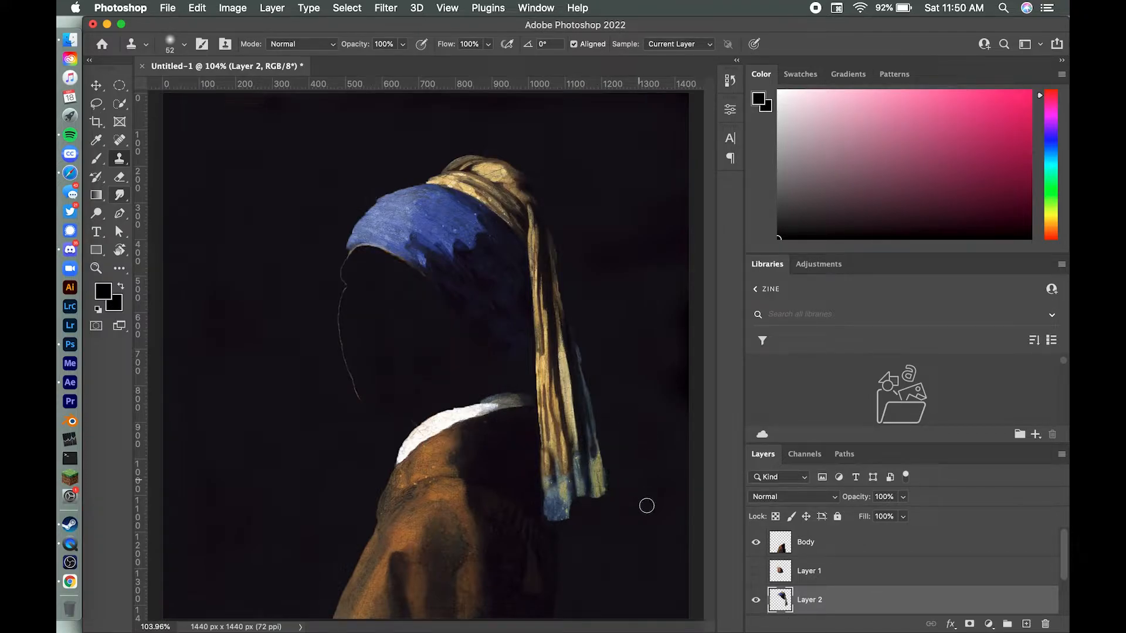
click(757, 571)
click(756, 571)
click(757, 571)
click(756, 571)
click(756, 543)
click(756, 599)
click(756, 600)
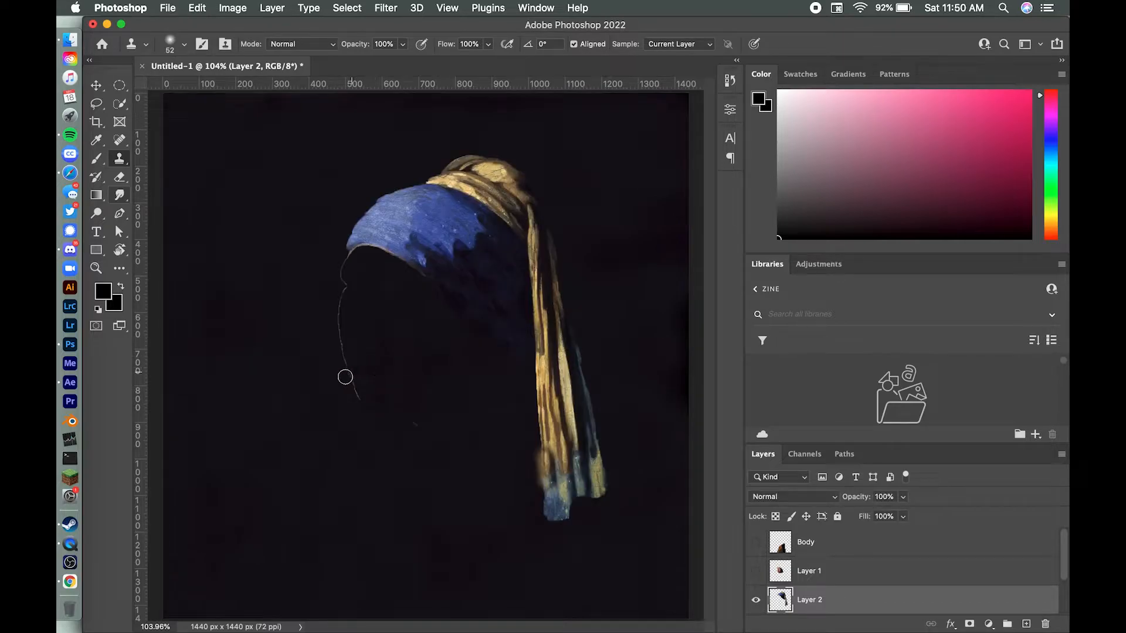
Step: Erase the thin stray outline of the face from Layer 2 with the Eraser
click(120, 178)
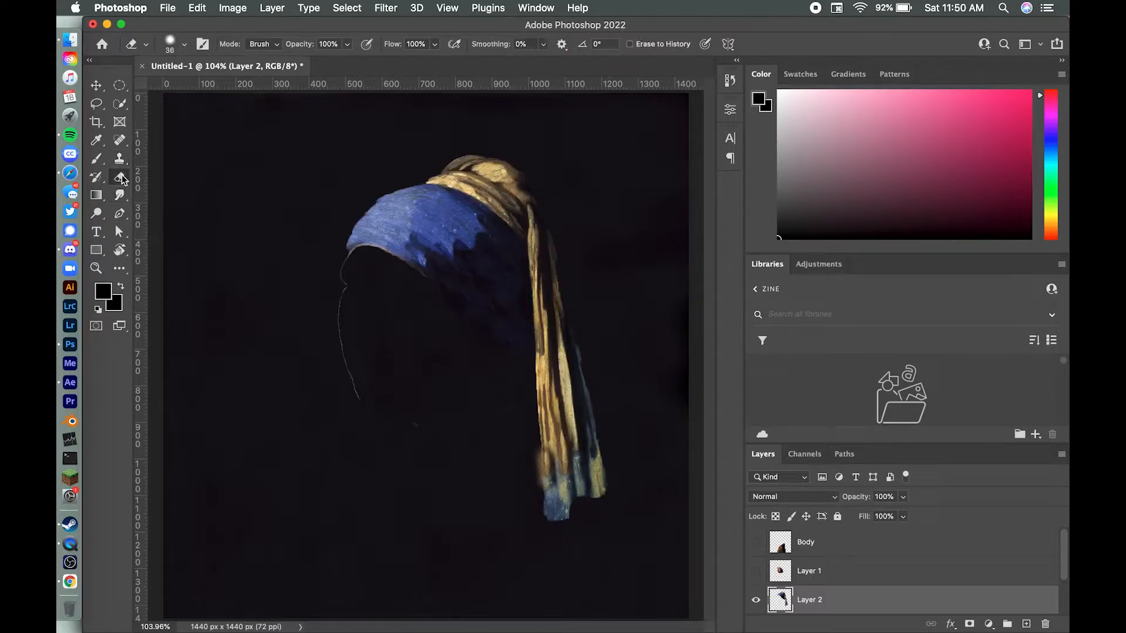
drag(354, 388, 367, 408)
drag(338, 279, 343, 293)
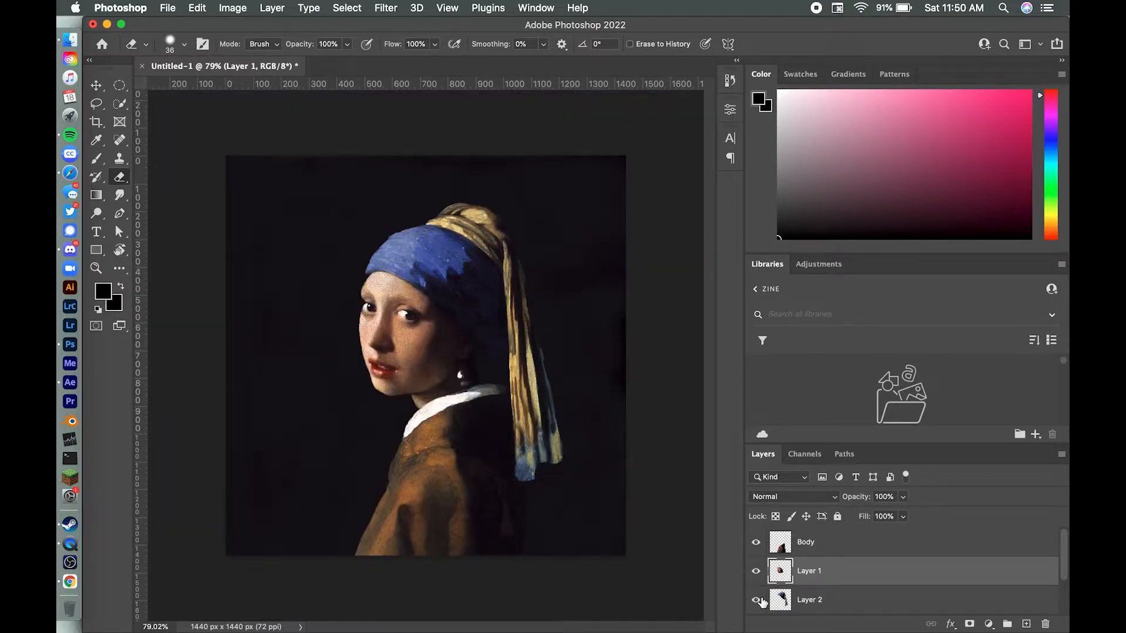
Step: Rename Layer 1 as Face and Layer 2 as hair
click(818, 542)
double_click(809, 571)
text(Face)
double_click(808, 600)
text(hair)
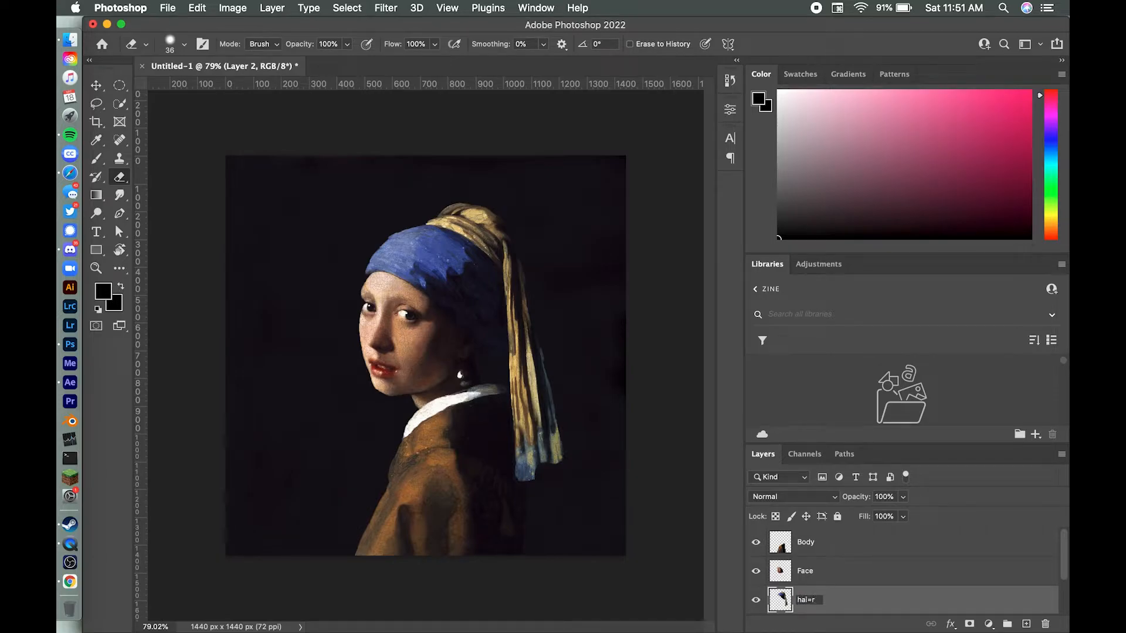
key(Return)
Step: Export the hair layer as hair.png into the Mask project folder
right_click(850, 603)
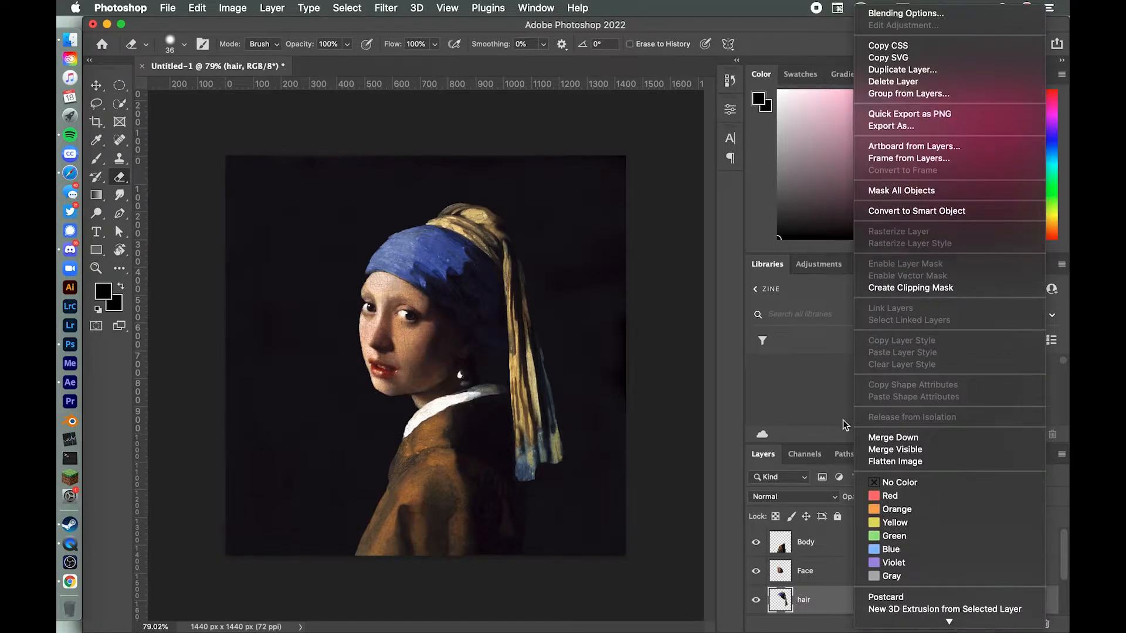
click(918, 127)
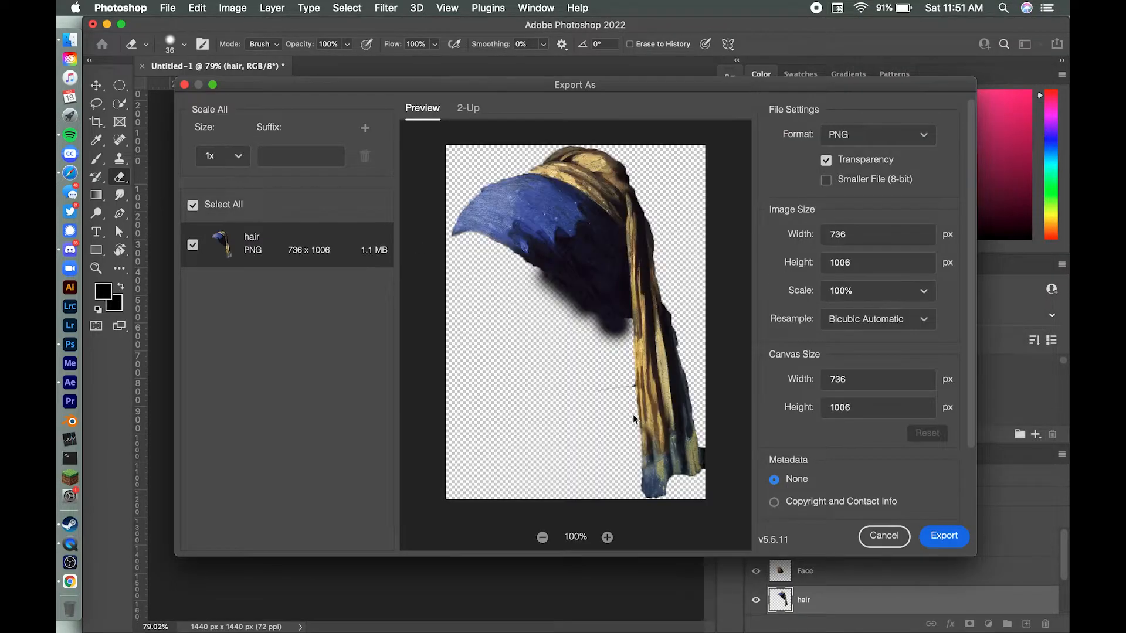
click(935, 537)
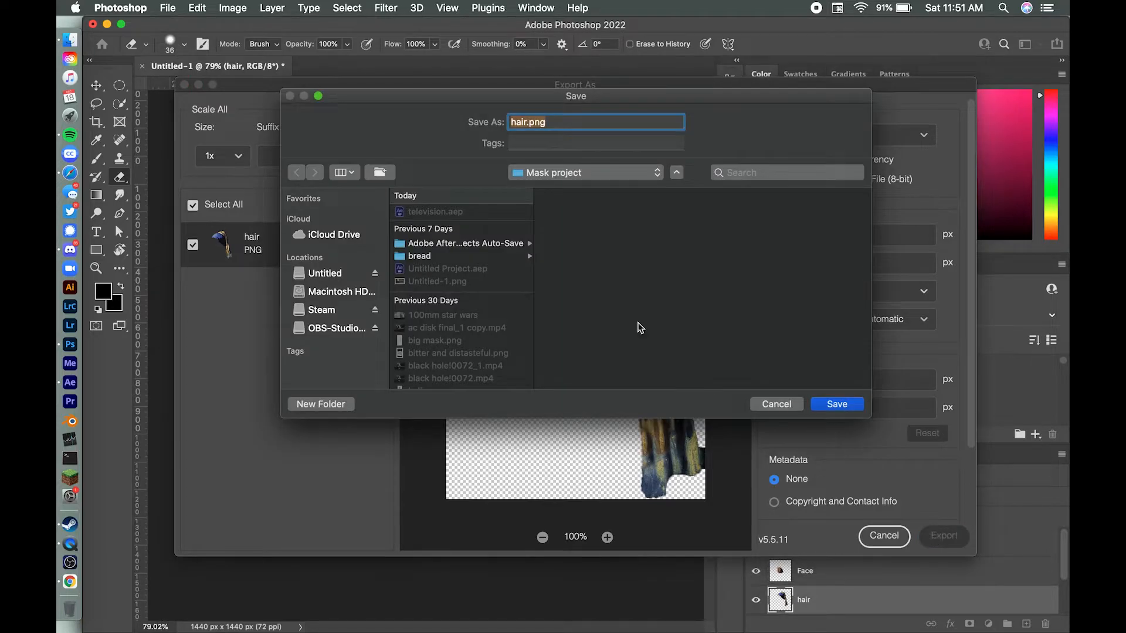
click(836, 404)
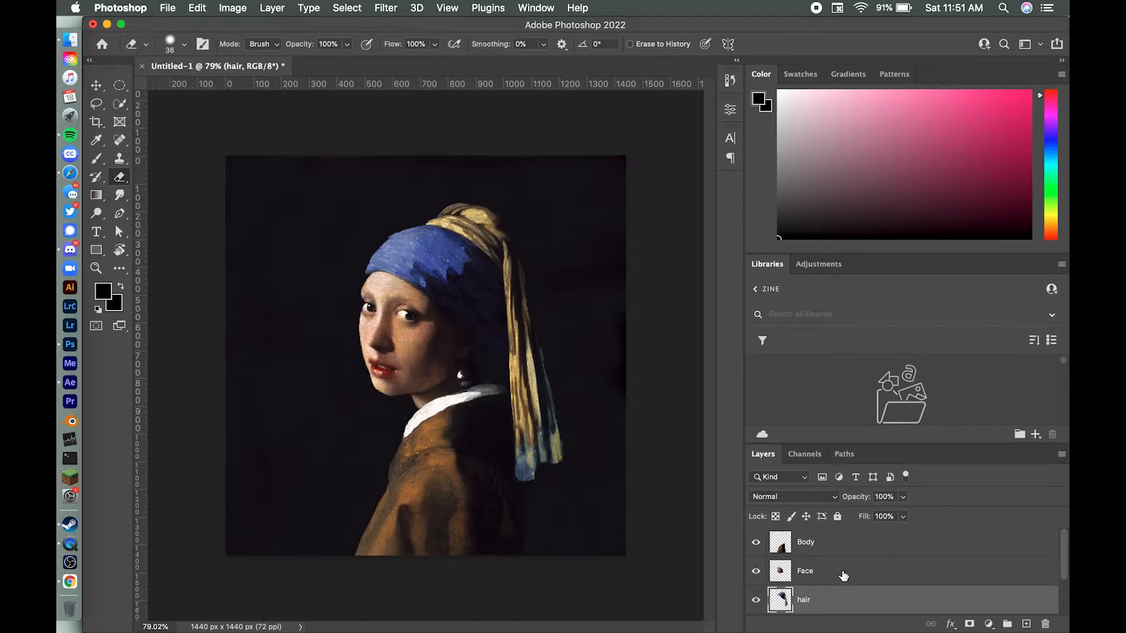
Step: Export the Face layer as a PNG with transparency into the Mask project folder
click(843, 574)
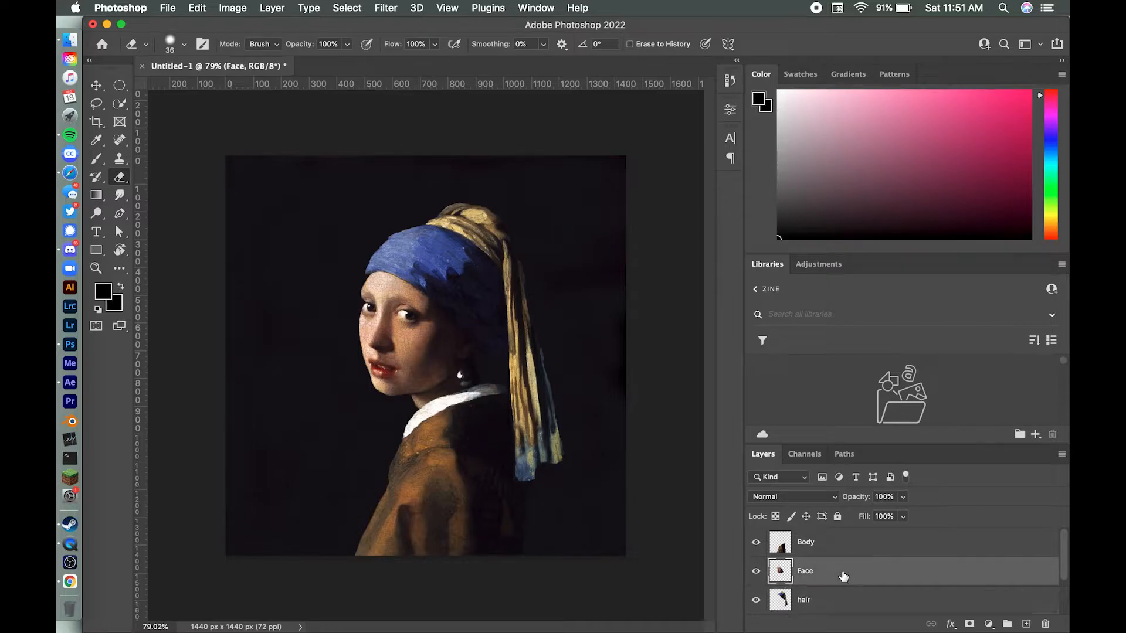
right_click(843, 574)
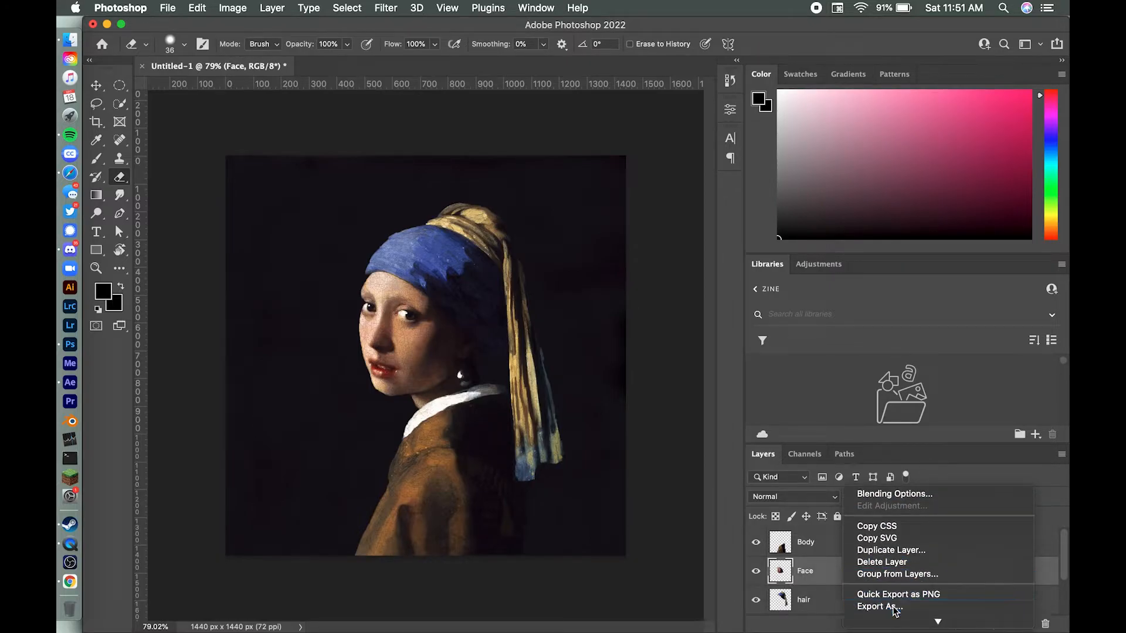
click(892, 606)
click(916, 538)
click(829, 402)
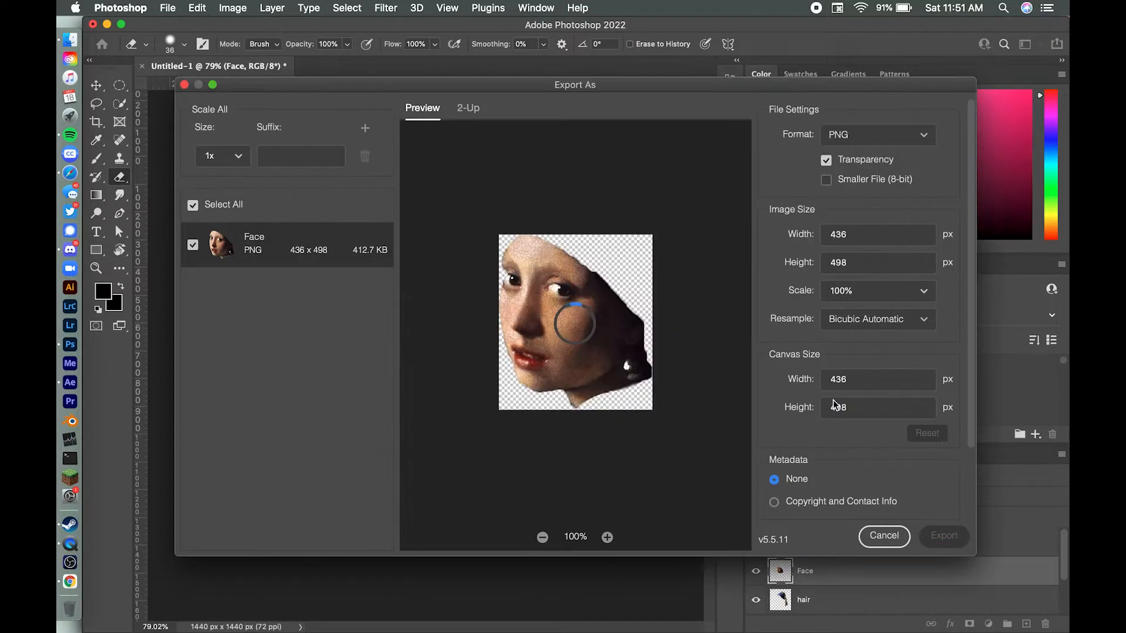
Step: Export the Body layer as a PNG with transparency
click(828, 538)
right_click(828, 538)
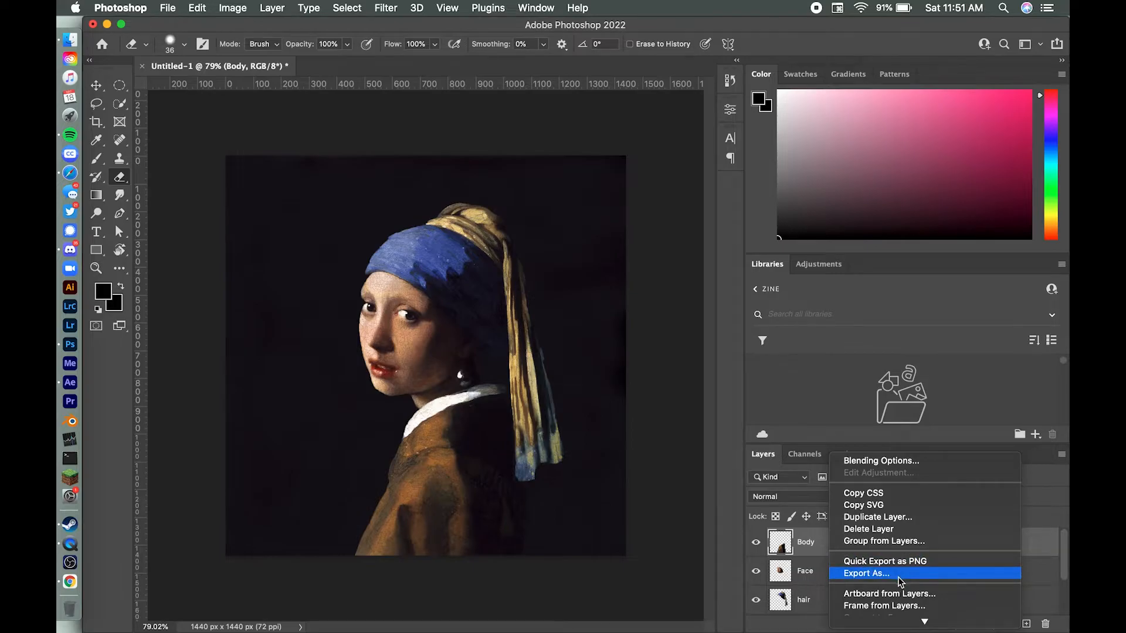
click(898, 575)
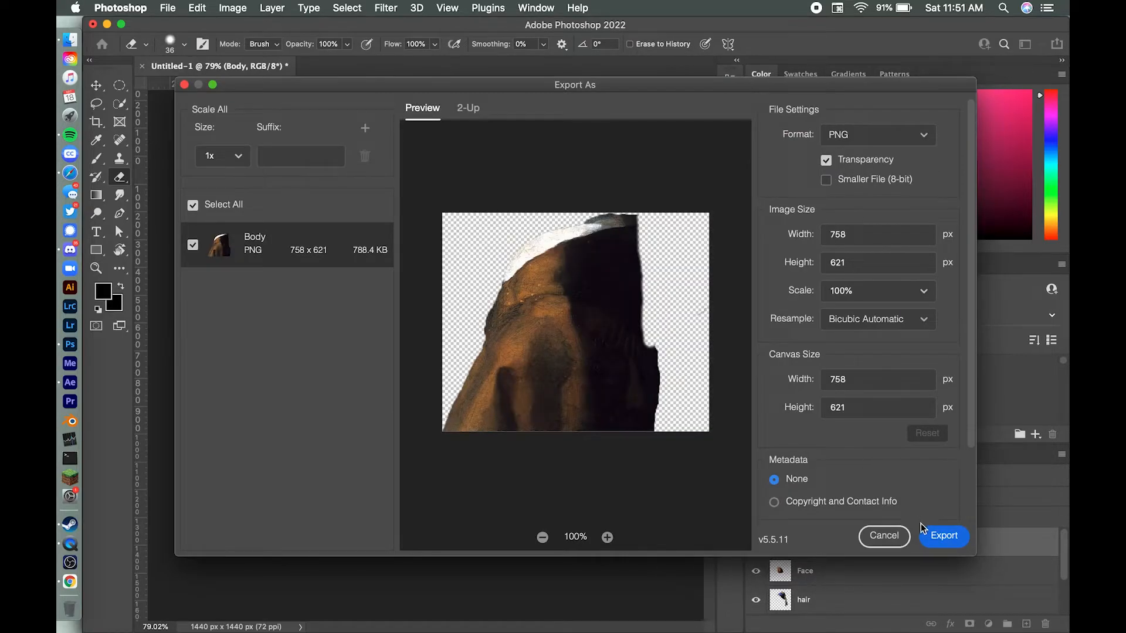
click(926, 533)
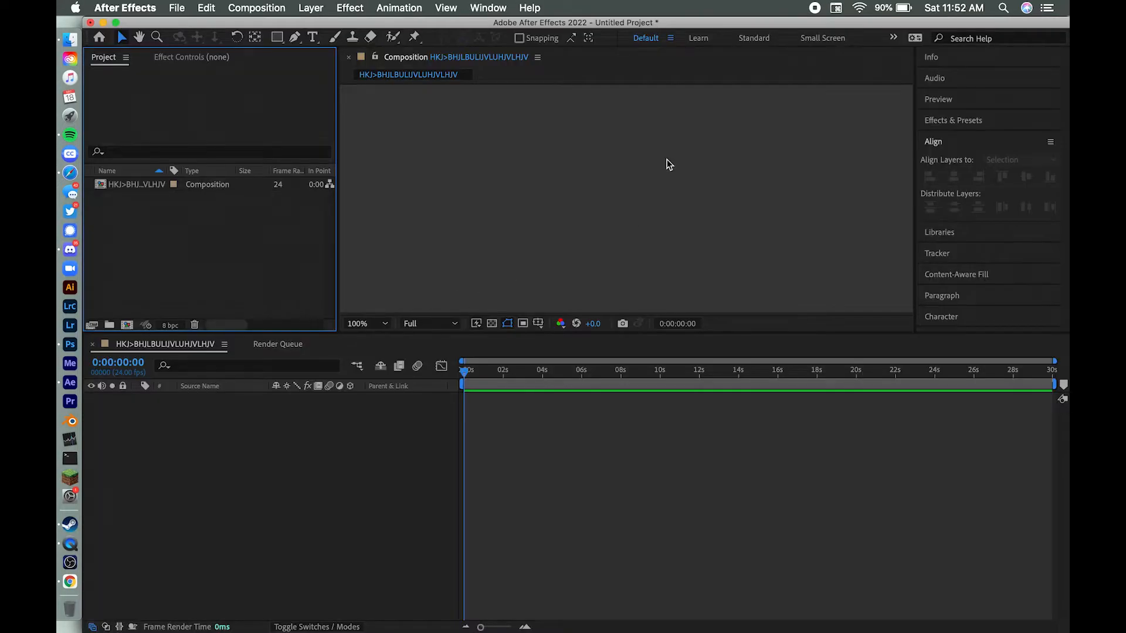
Step: In After Effects, import Background.png, Body.png, Face.png and hair.png as footage from the Mask project folder
key(super+i)
click(758, 109)
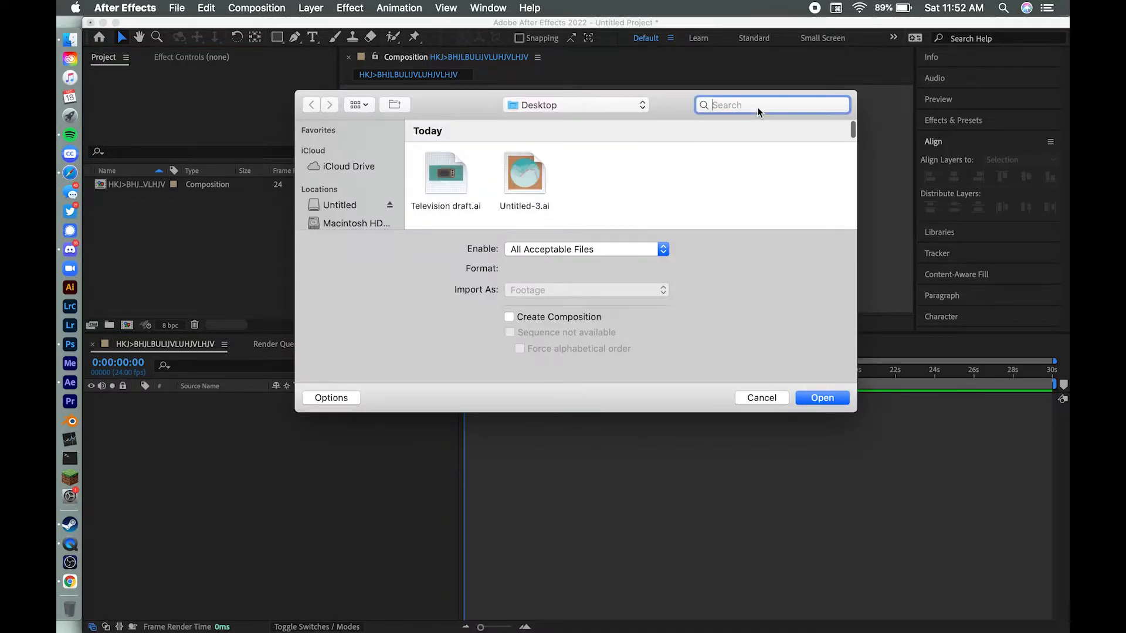
text(mask)
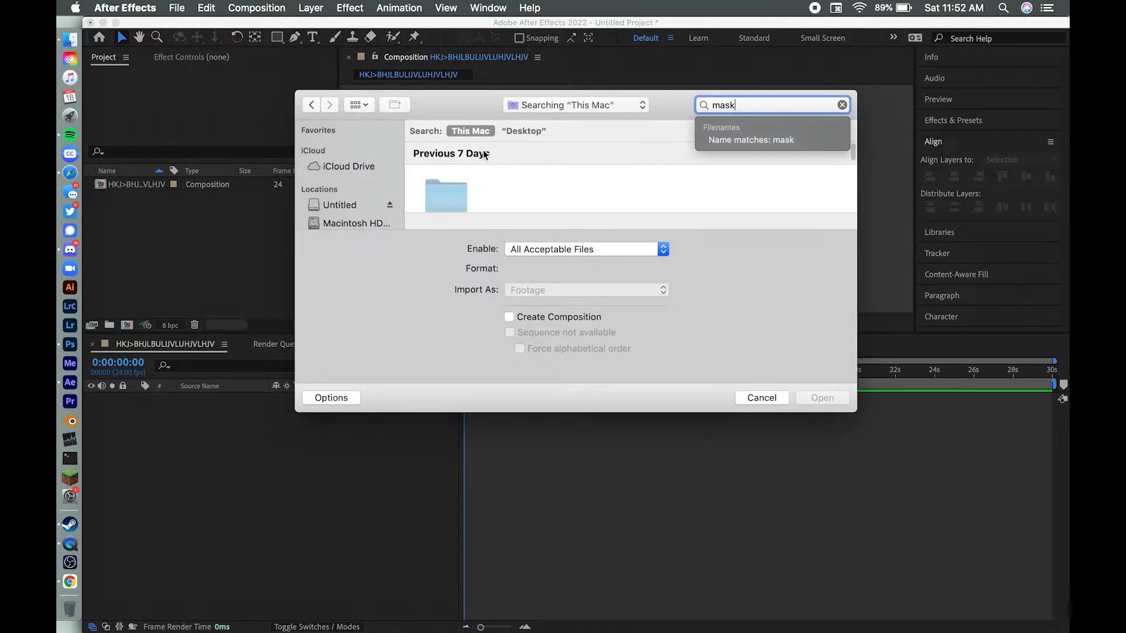
double_click(453, 189)
drag(416, 163, 706, 170)
click(822, 398)
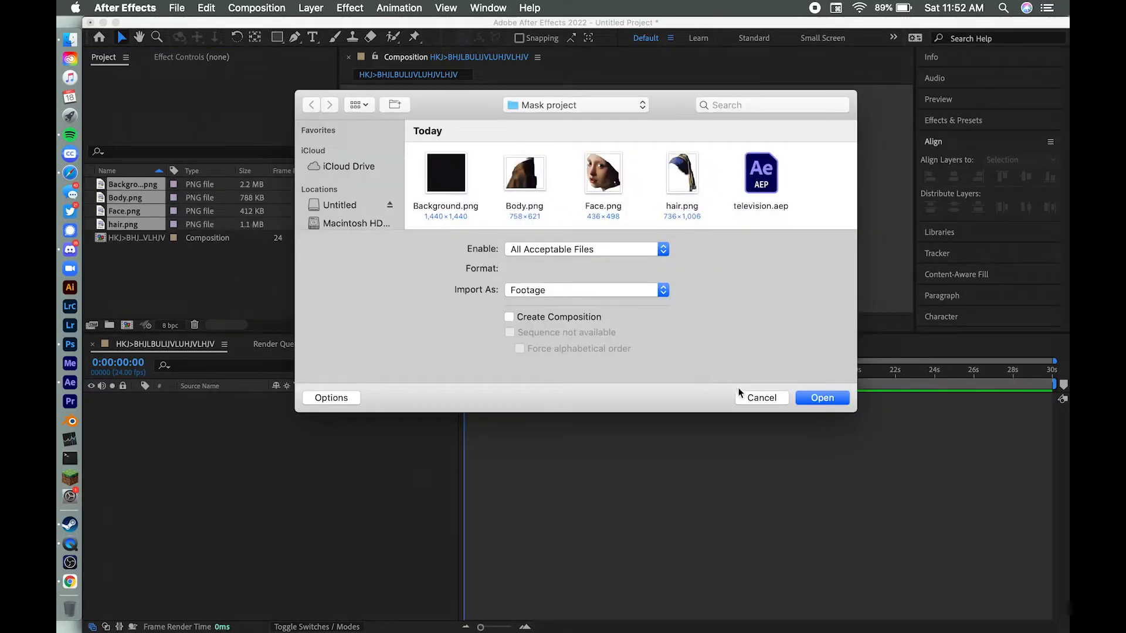
Step: Close the import dialog without importing more files and add Background.png to the composition as a layer
click(748, 398)
click(249, 293)
drag(160, 185, 188, 469)
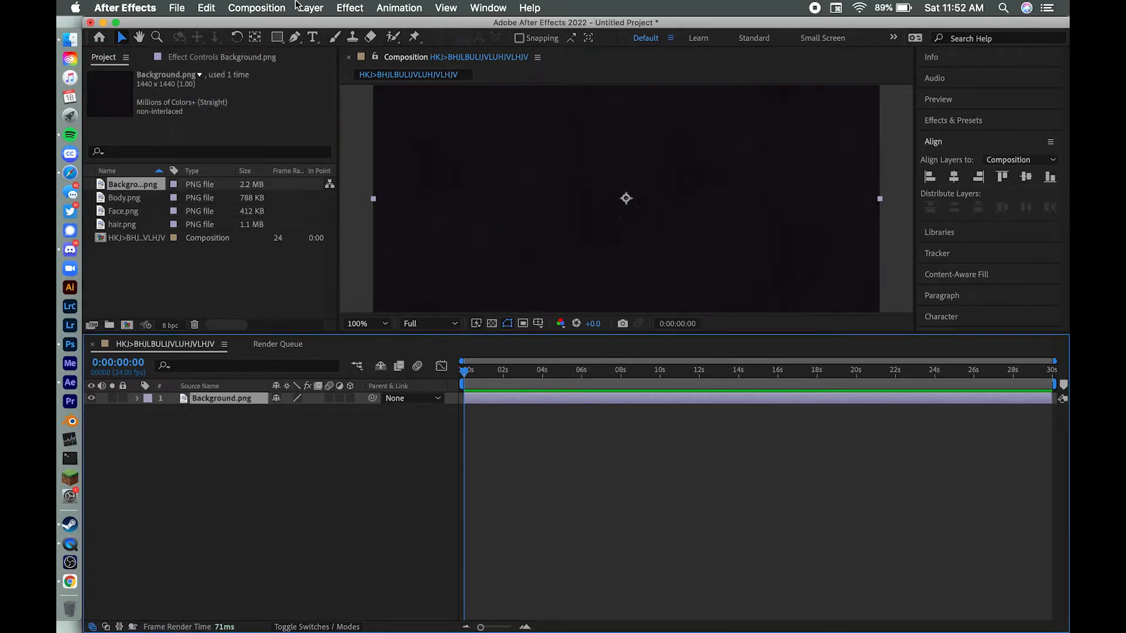
Step: Set the composition size to 1440 px wide by 1440 px high and fit the whole frame in the viewer
click(324, 6)
mouse_move(373, 6)
mouse_move(256, 7)
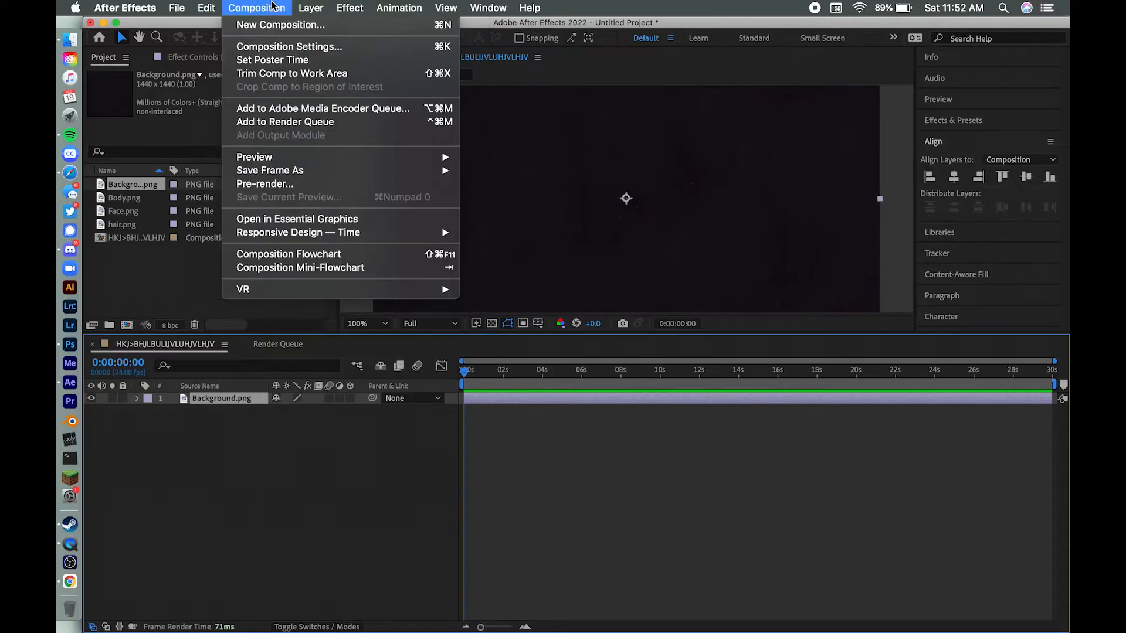
click(275, 45)
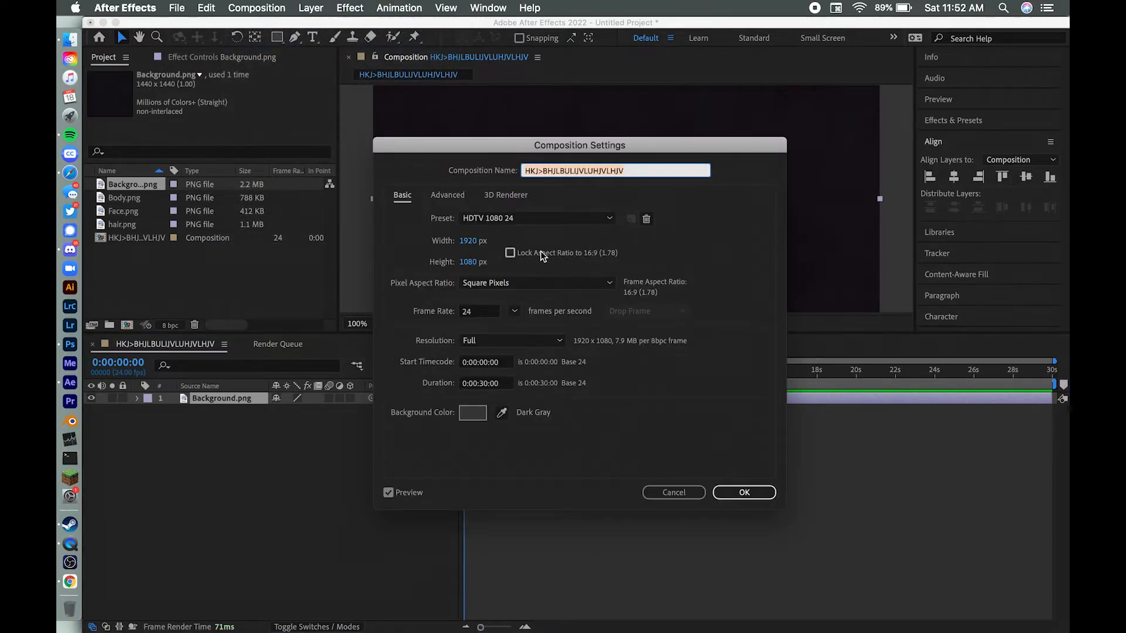
click(468, 242)
text(1440)
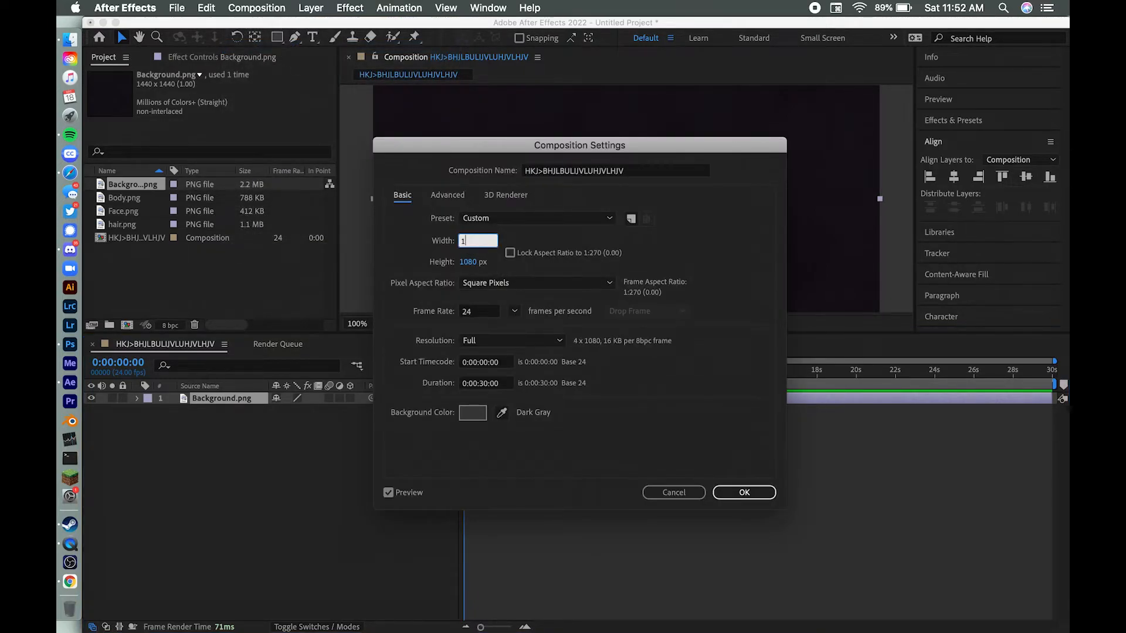
click(467, 262)
text(1440)
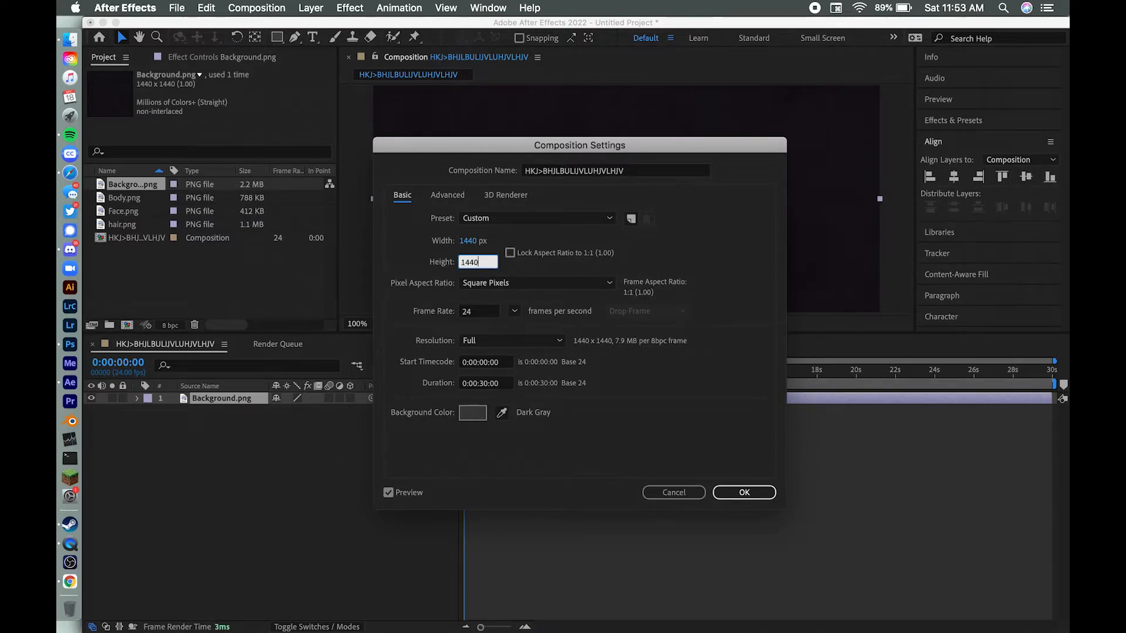
key(Return)
click(375, 323)
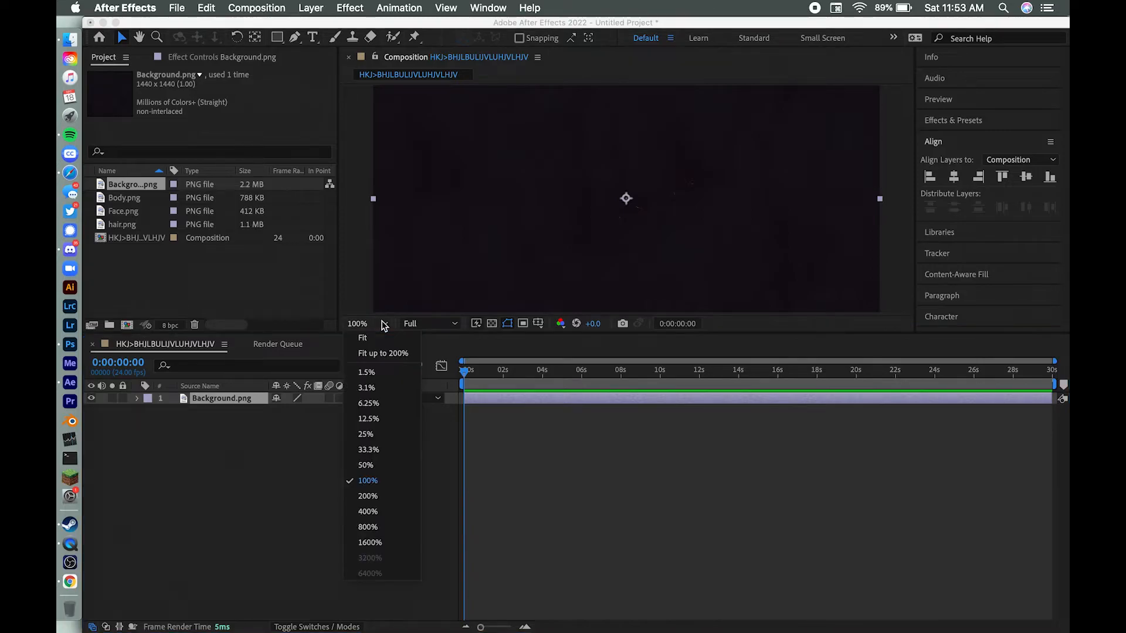
click(378, 346)
click(381, 472)
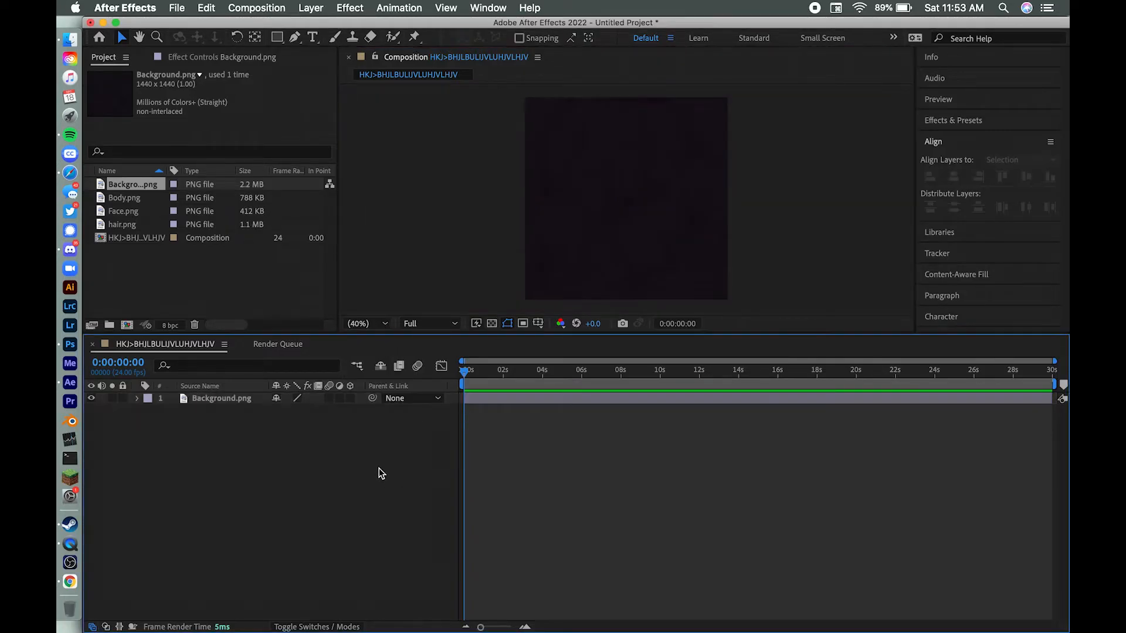
Step: Add Body.png to the composition above Background.png and move the body down to the bottom edge of the frame
click(137, 200)
drag(135, 195, 179, 446)
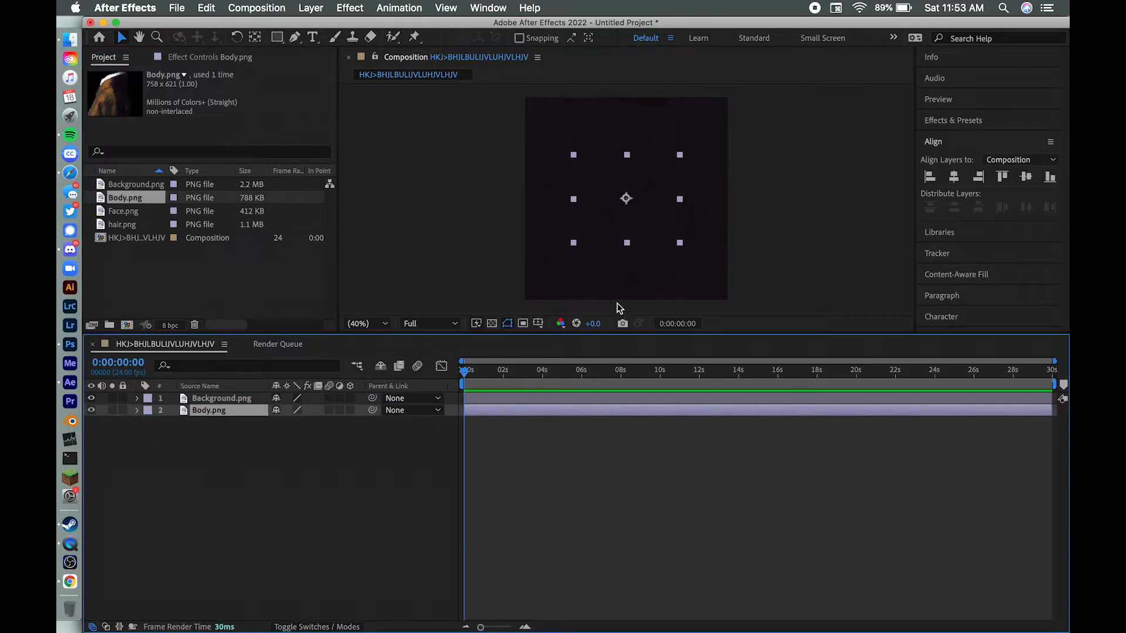
mouse_move(206, 411)
mouse_down()
mouse_move(205, 399)
mouse_move(219, 400)
mouse_up()
drag(616, 192, 625, 247)
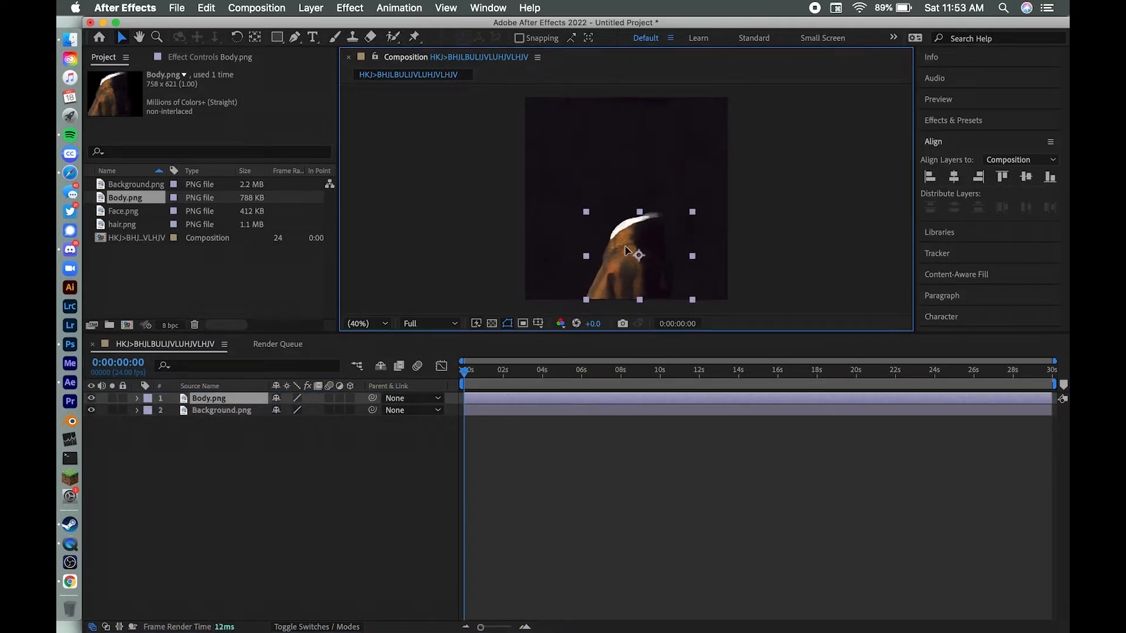
click(352, 469)
Step: Add Face.png and hair.png above Body.png, aligning the face with the neck and the hair with the head to rebuild the painting
drag(135, 212, 205, 397)
drag(615, 191, 606, 183)
drag(130, 224, 196, 394)
drag(614, 156, 627, 157)
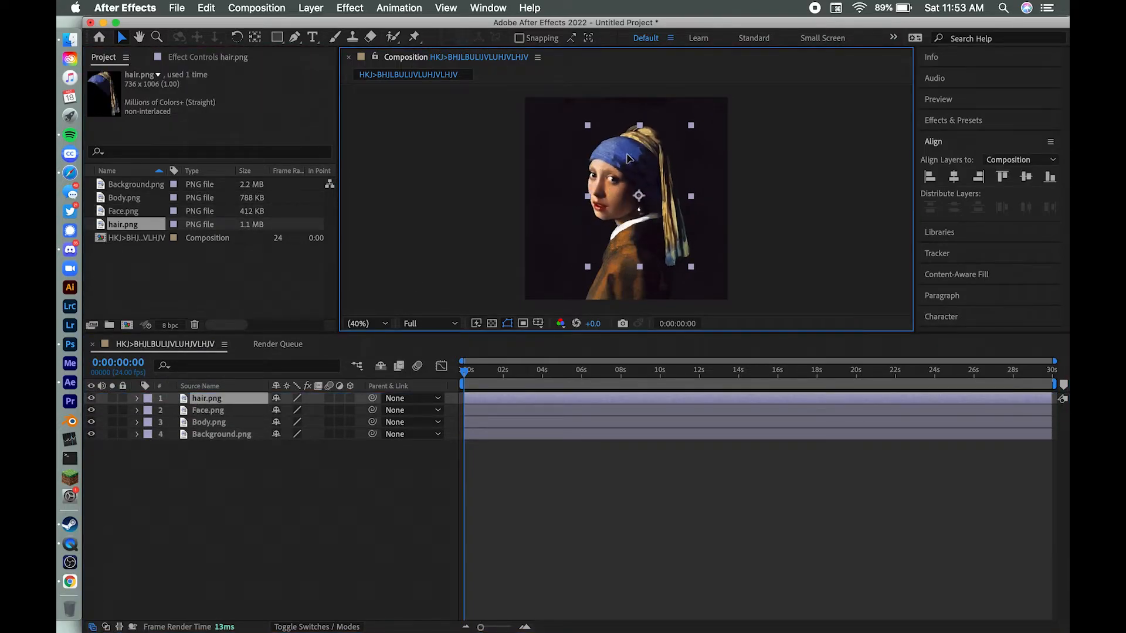
click(572, 480)
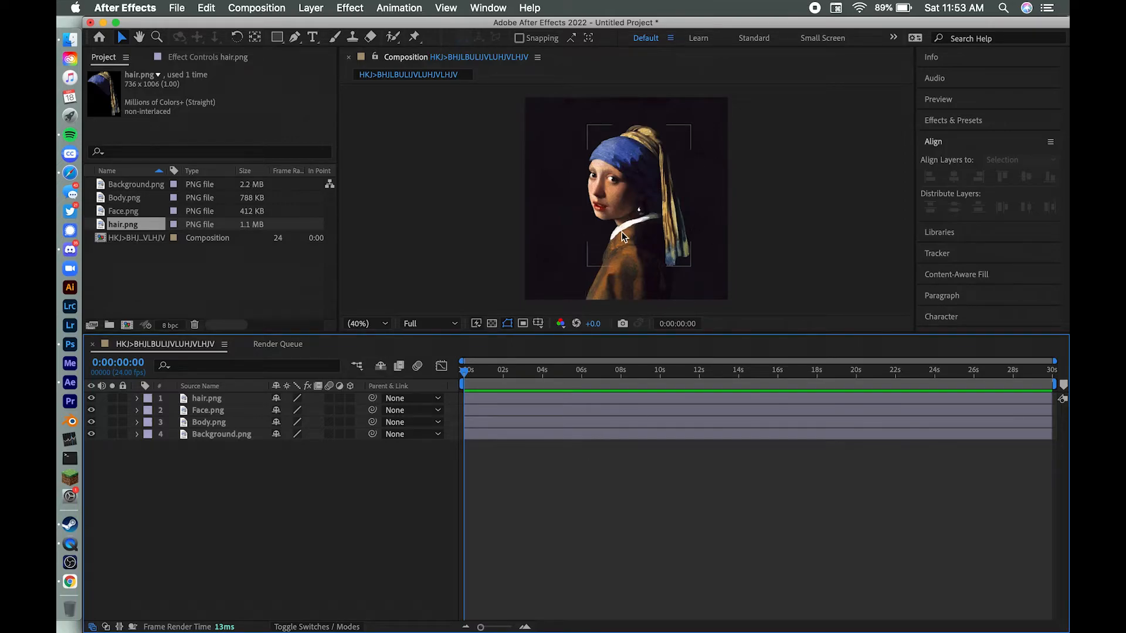
Step: Place Puppet pins on the Face layer along the collar edge, the neck, the jawline below the ear and the chin
scroll(621, 231, up, 6)
scroll(632, 231, down, 5)
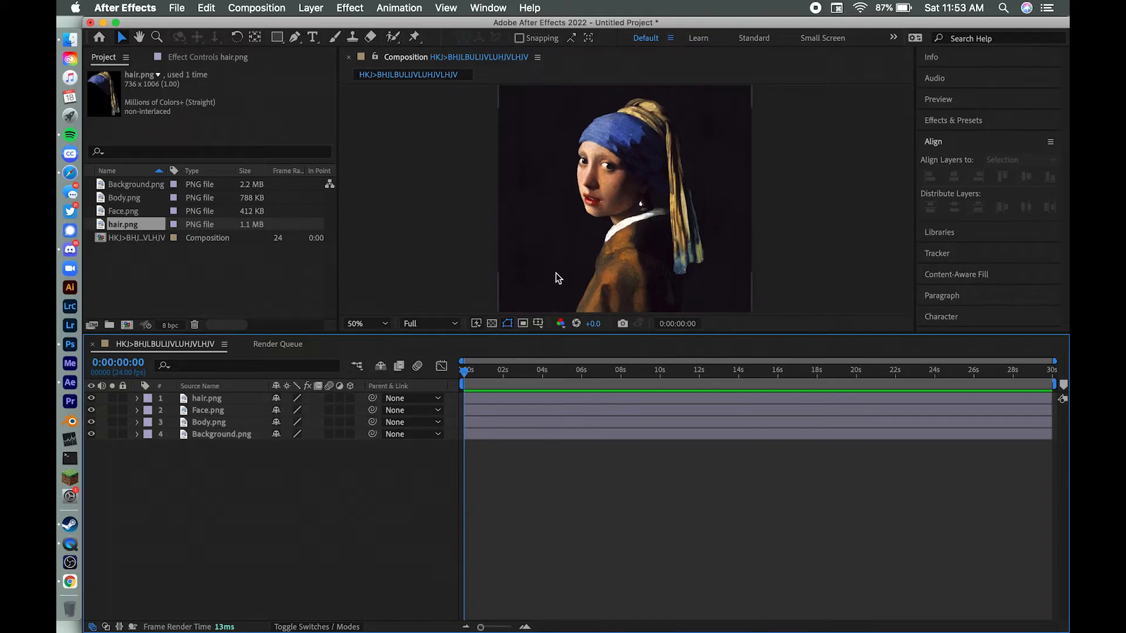
click(222, 419)
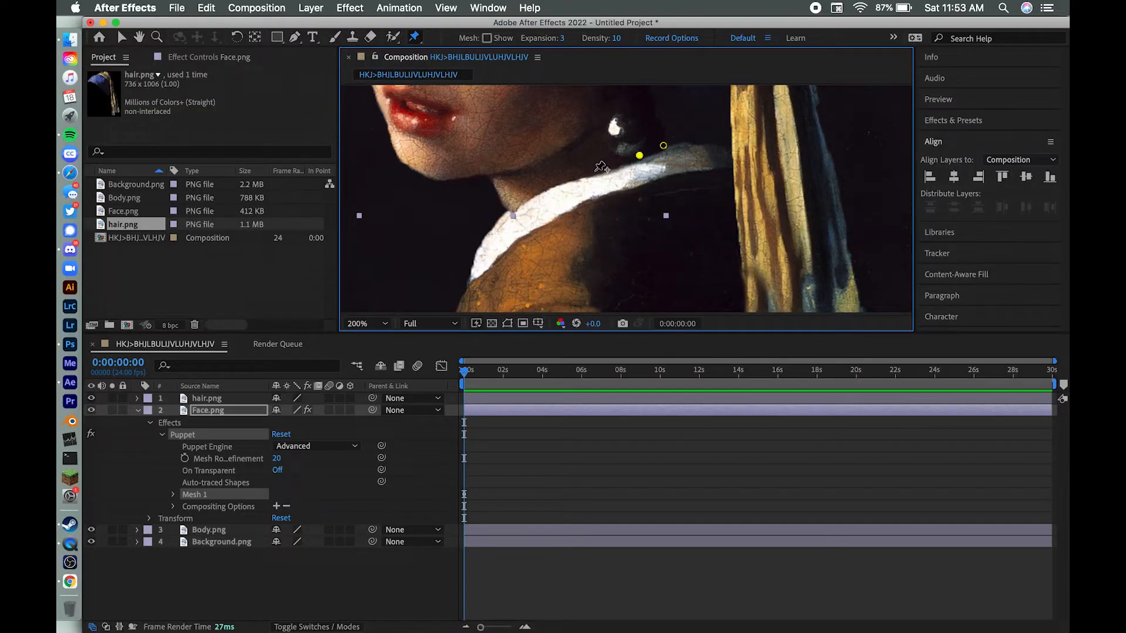
click(593, 172)
click(507, 192)
click(493, 177)
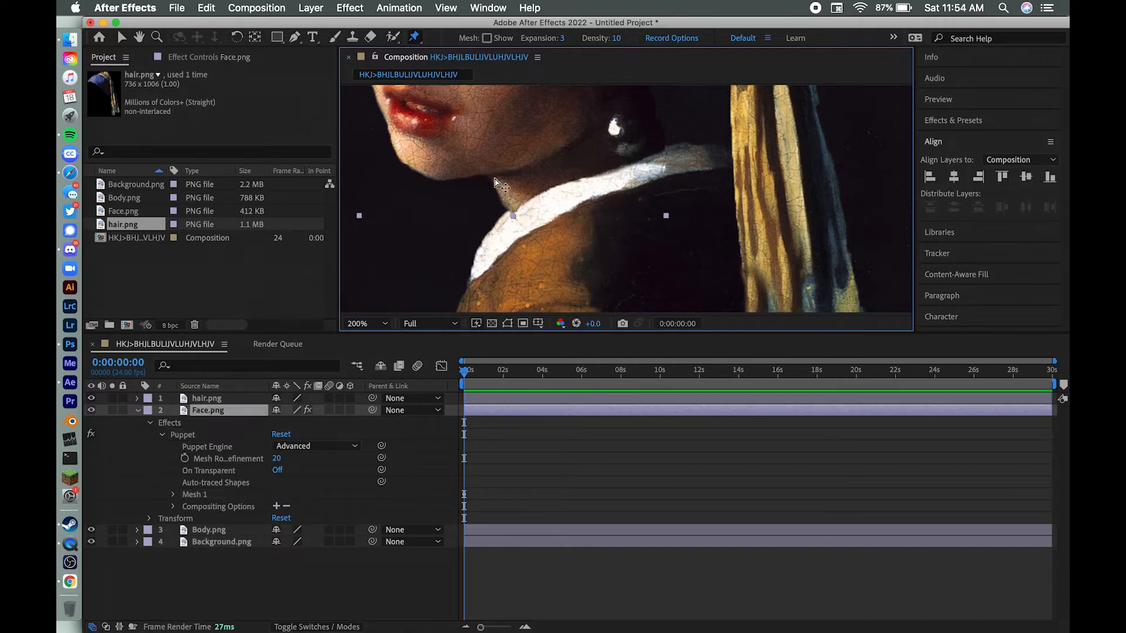
click(559, 151)
click(593, 129)
click(649, 100)
click(663, 128)
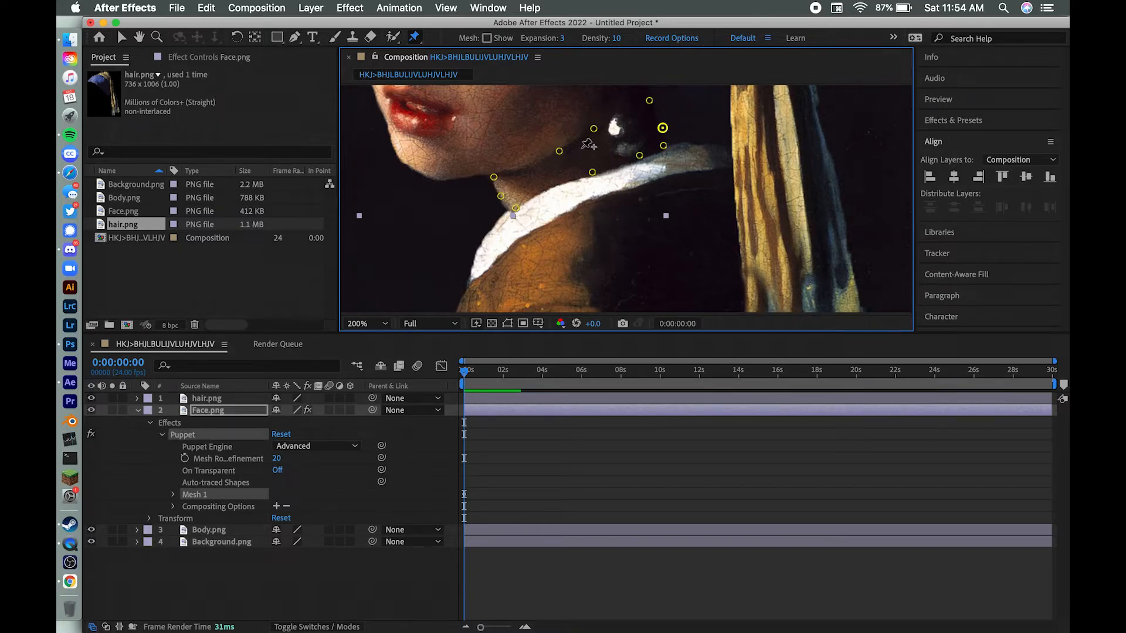
click(419, 170)
click(400, 147)
click(387, 126)
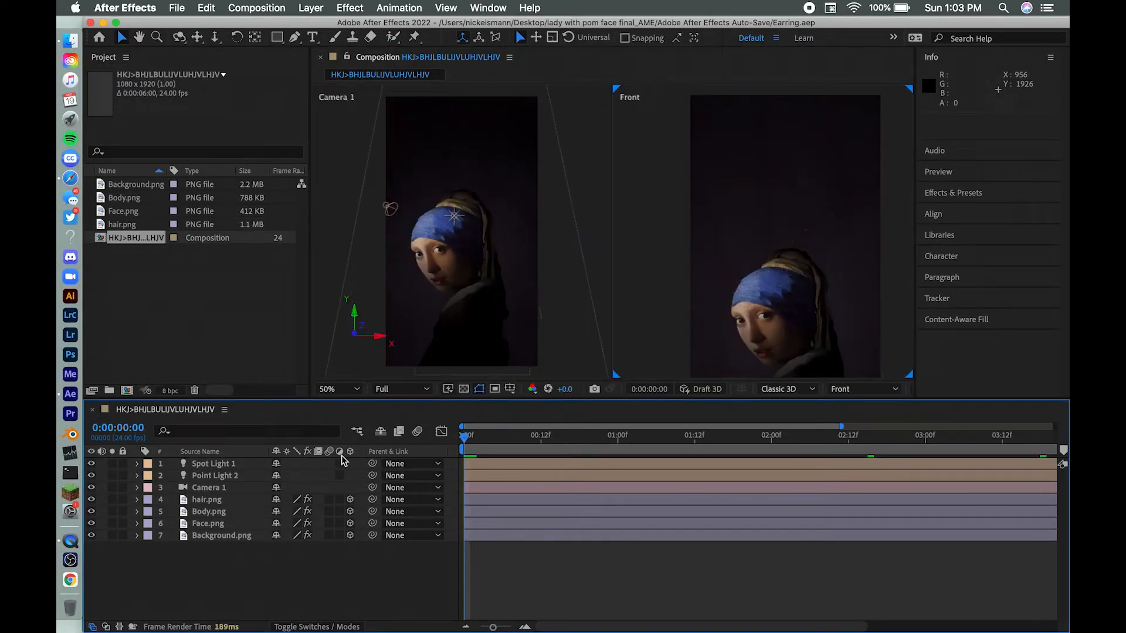
Step: Preview the start of the Earring.aep animation and examine Camera 1's zoom keyframes over the full composition duration
key(space)
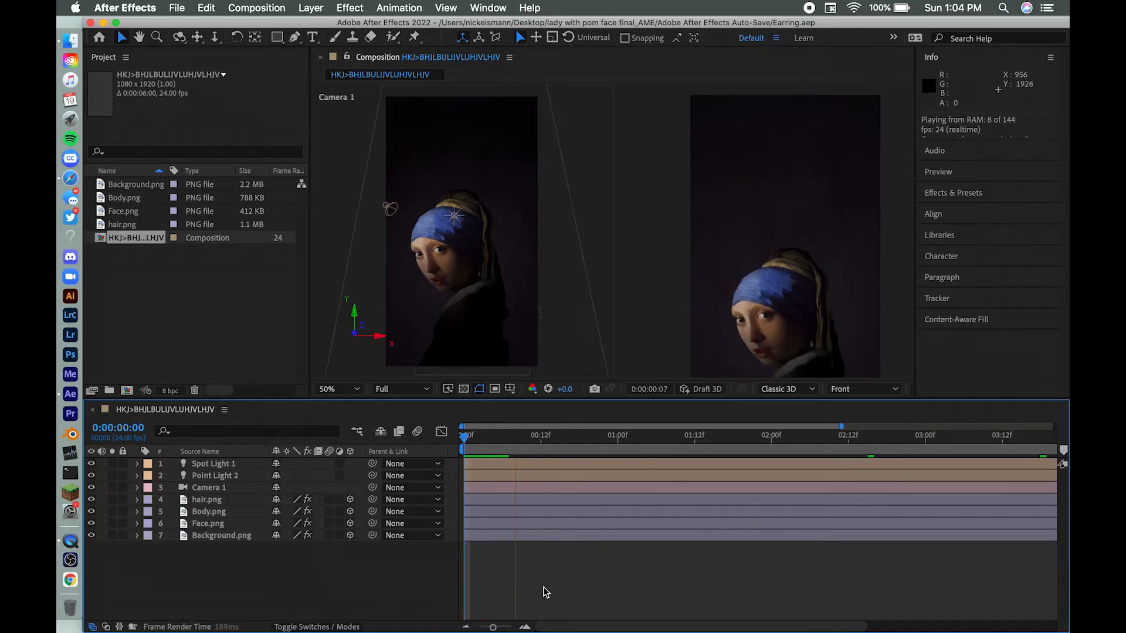
click(686, 301)
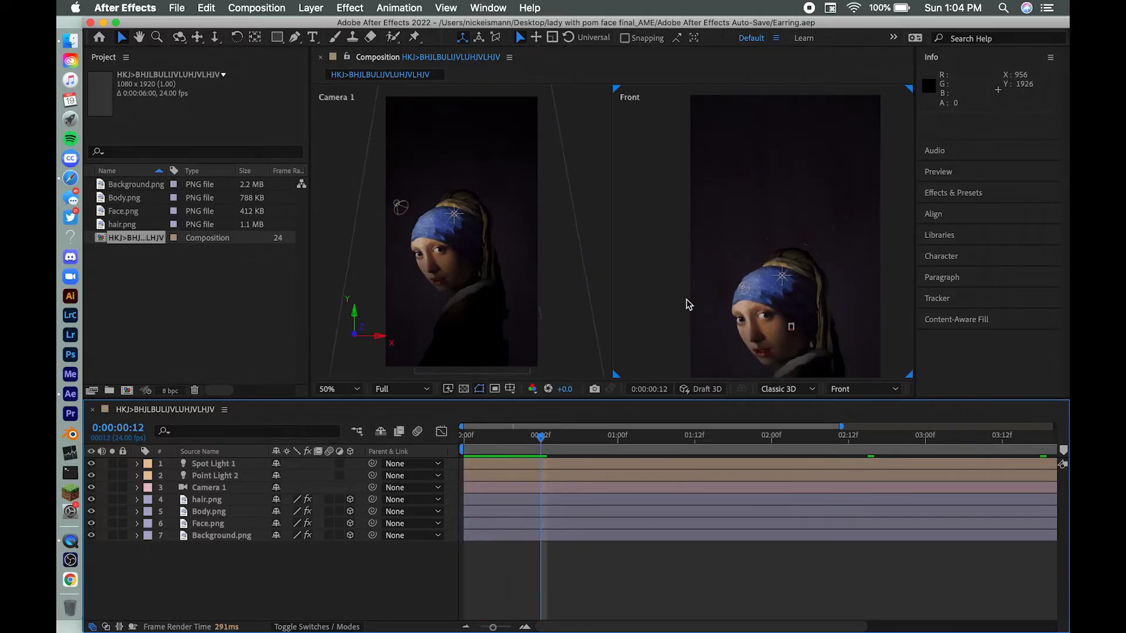
click(138, 488)
scroll(139, 522, down, 3)
scroll(139, 524, up, 5)
click(150, 500)
click(150, 500)
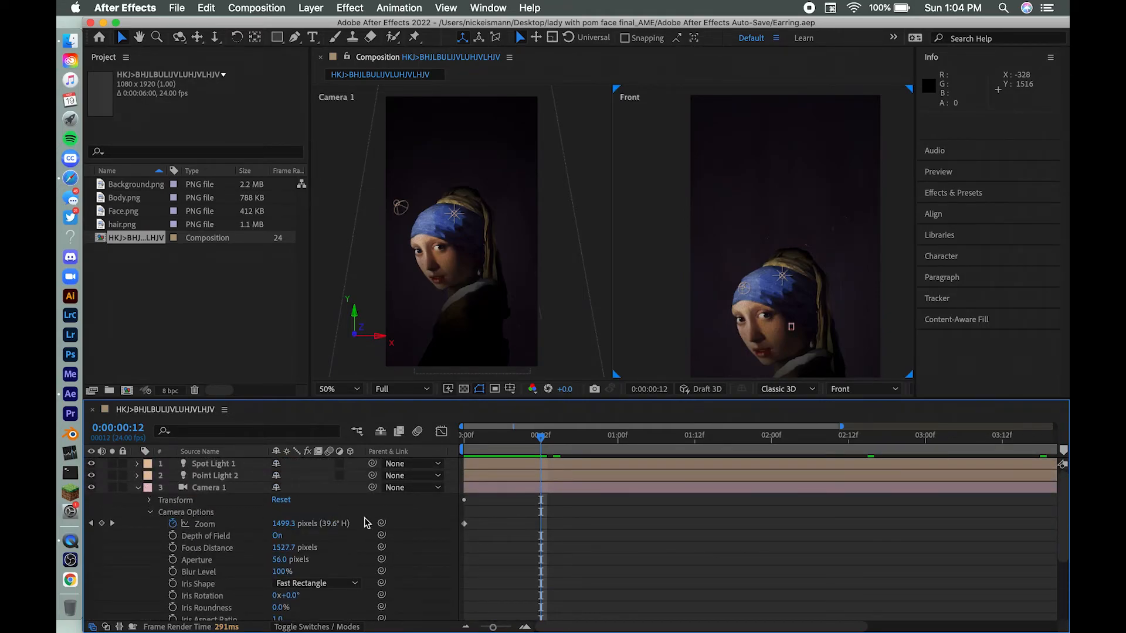
drag(496, 627, 439, 625)
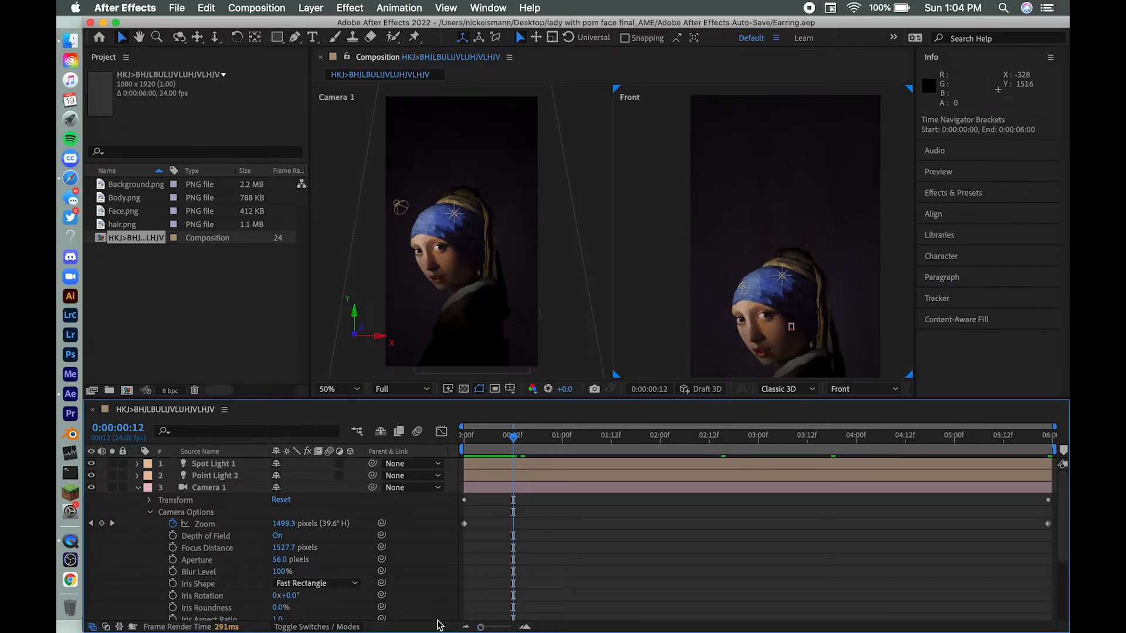
click(139, 488)
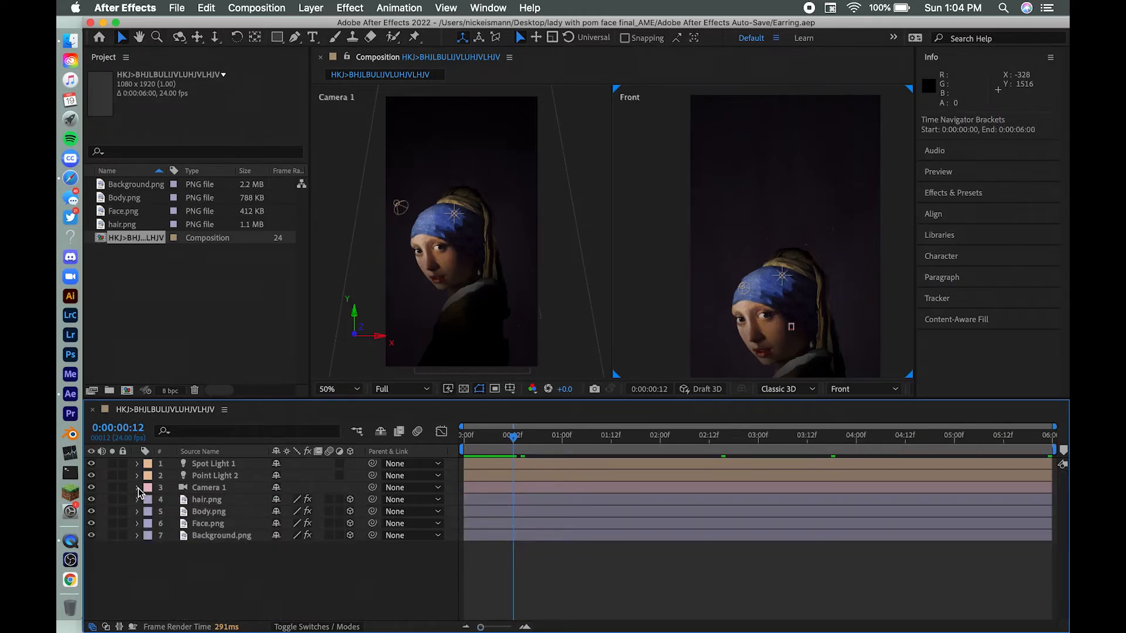
Step: Examine the Body layer's X Rotation keyframes and its Puppet mesh deform pins
click(137, 512)
scroll(163, 567, down, 5)
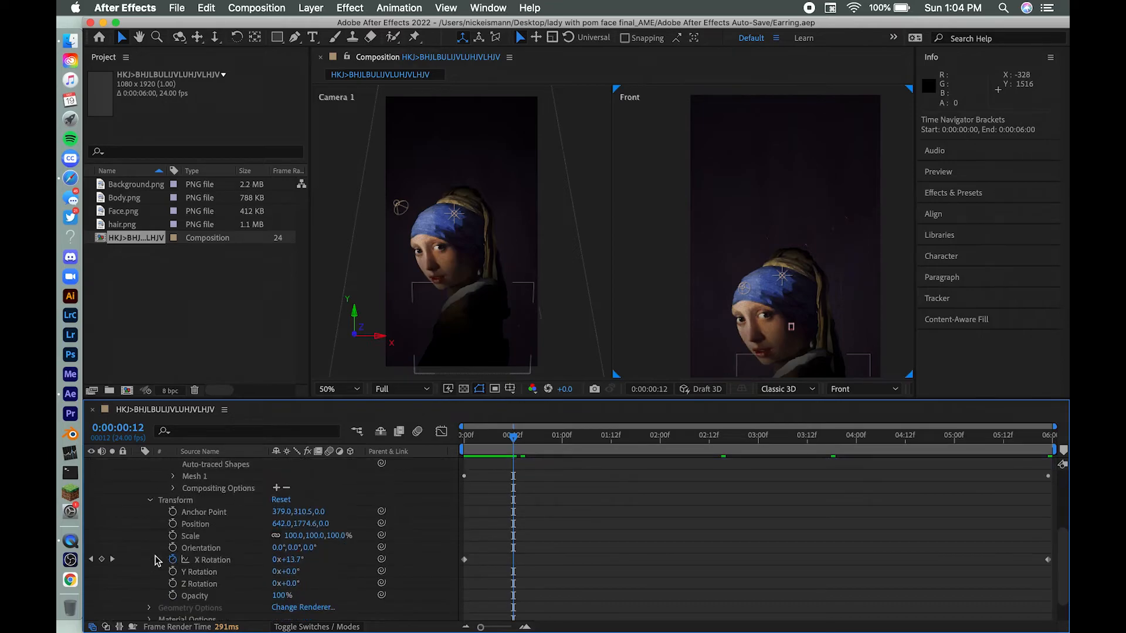
scroll(157, 560, up, 6)
click(173, 557)
scroll(169, 571, down, 4)
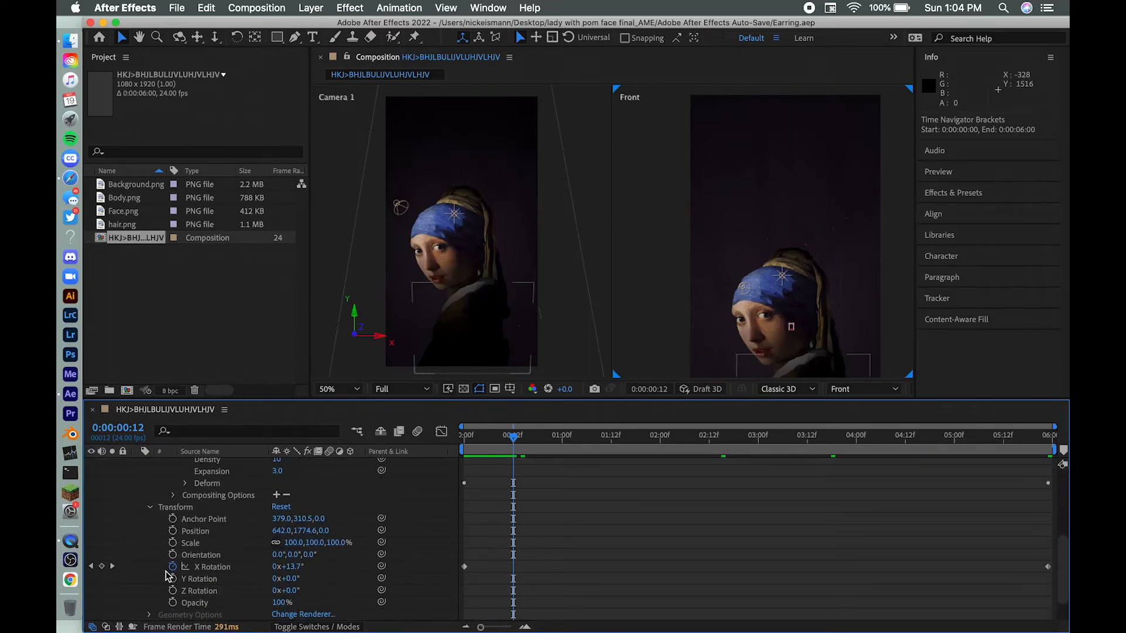
click(185, 484)
scroll(173, 556, down, 10)
scroll(173, 556, up, 8)
scroll(173, 557, up, 10)
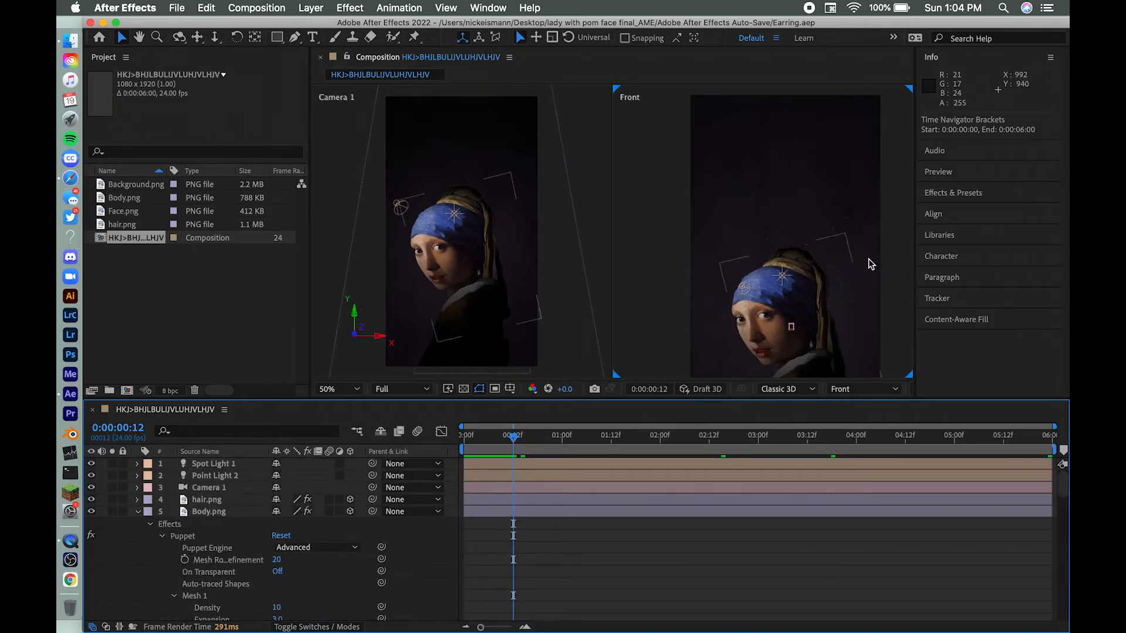
Step: Display the hair layer's Puppet pins in the Front view and scrub to the composition's last frame, 0:00:05:23
click(415, 38)
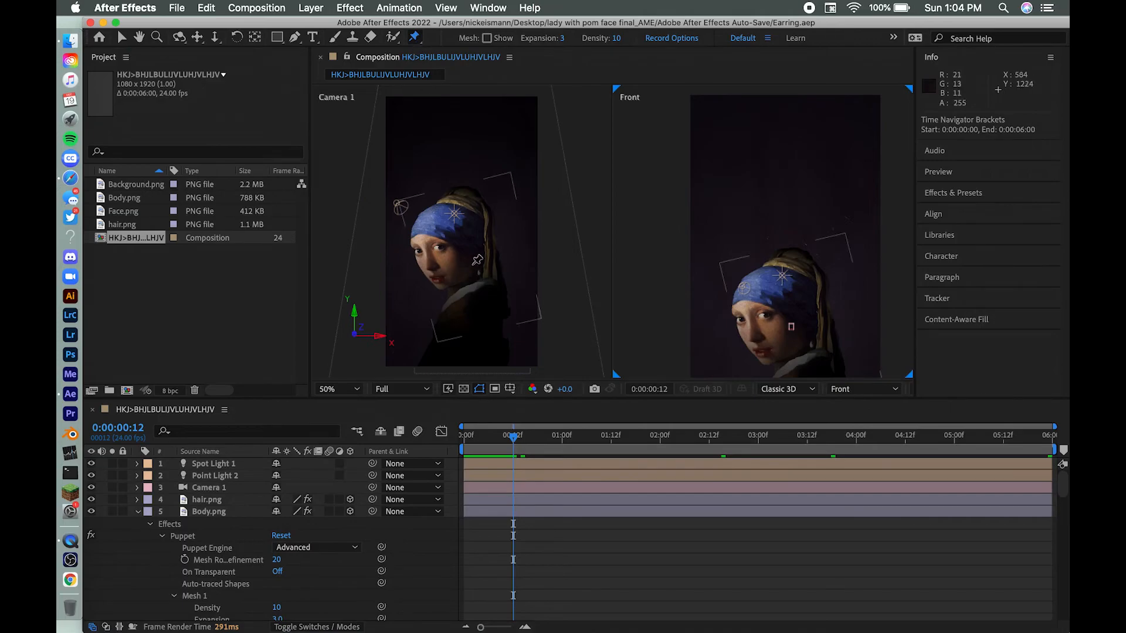
click(788, 299)
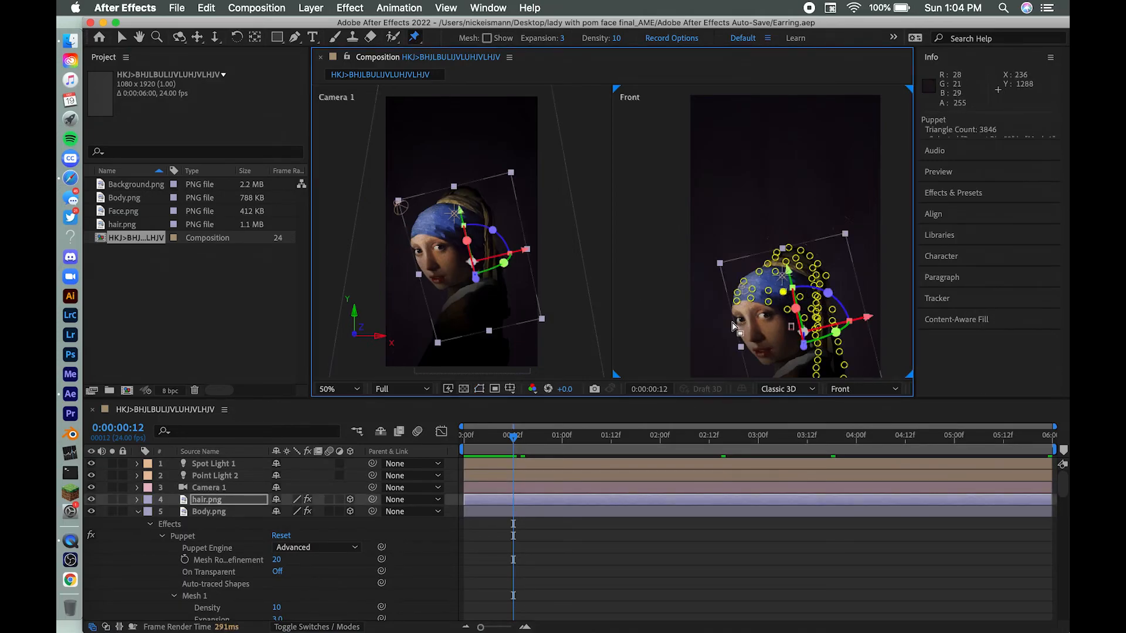
scroll(736, 321, down, 4)
scroll(749, 334, up, 4)
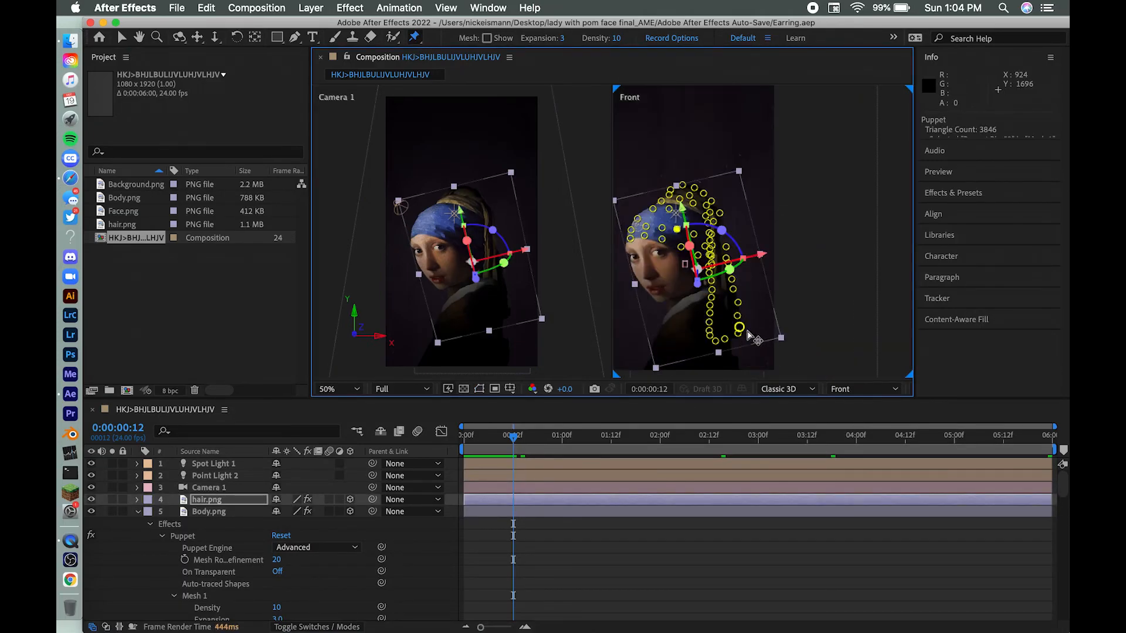
drag(516, 439, 1066, 414)
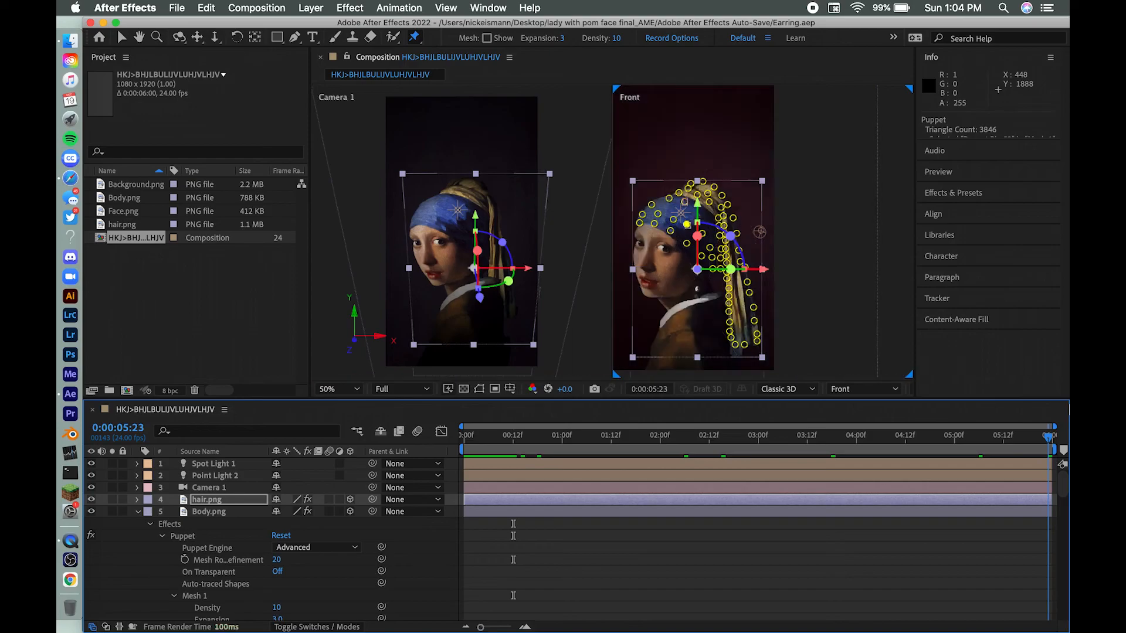